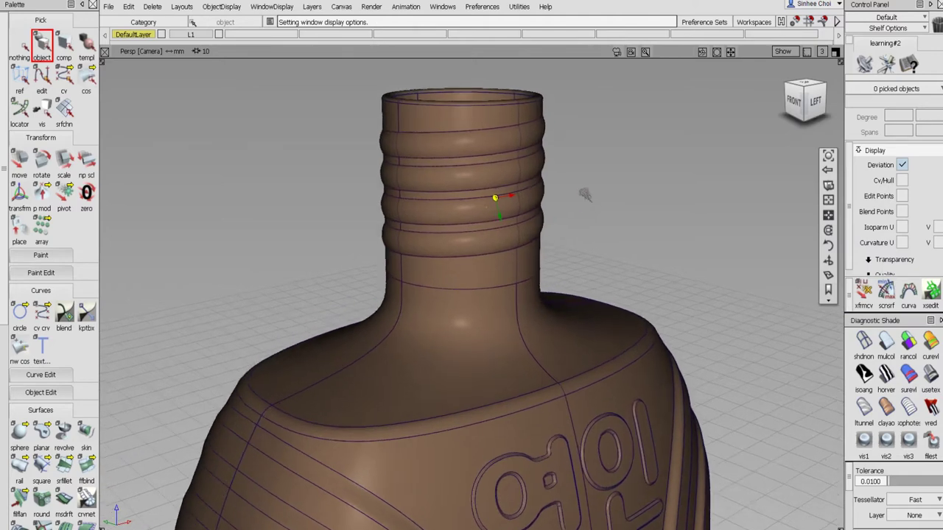
- Switch the bottle to the vis1 diagnostic shading
left_click_drag(584, 194, 574, 206, "alt+shift")
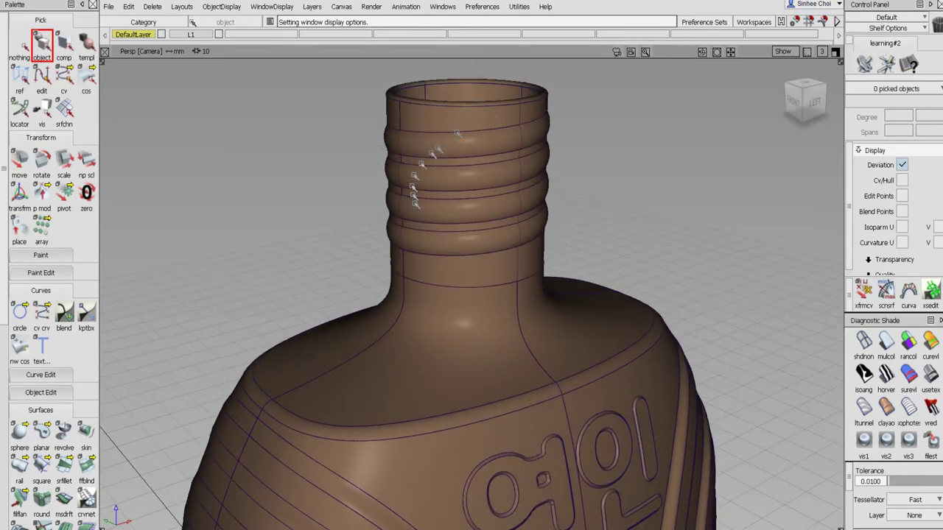
right_click_drag(543, 173, 540, 205, "alt+shift")
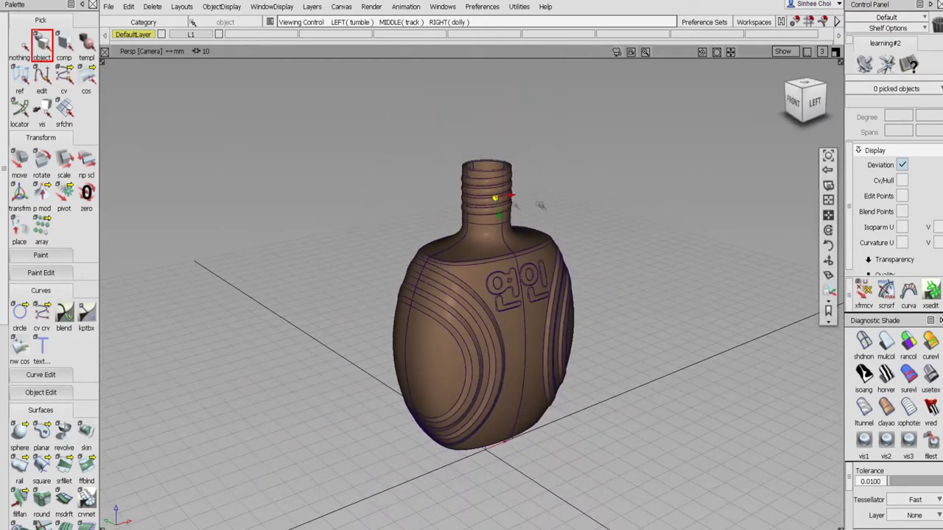
mouse_move(552, 204)
left_mouse_down("alt+shift")
mouse_move(700, 213)
mouse_move(861, 187)
mouse_move(773, 206)
mouse_move(589, 210)
mouse_move(400, 195)
mouse_move(488, 168)
mouse_move(828, 167)
left_mouse_up("alt+shift")
left_click(864, 440)
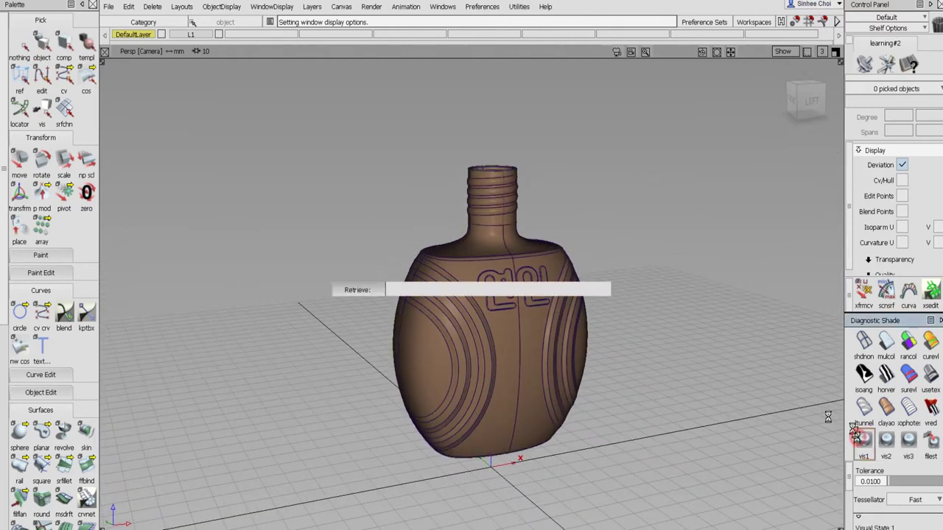
left_click_drag(640, 272, 720, 290, "alt+shift")
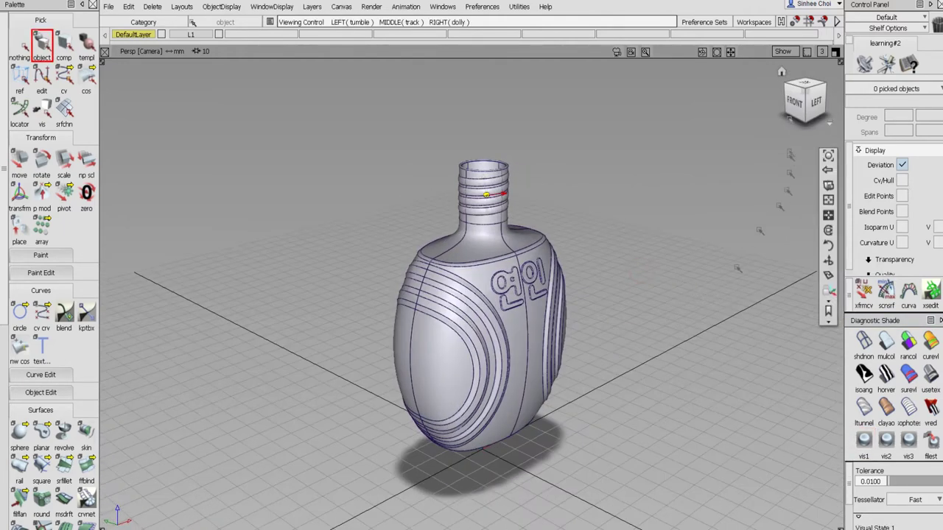
- Temporarily hide the model wireframe to examine the bottle's ridged neck and shoulder, and show it again
left_click(777, 57)
left_click(770, 96)
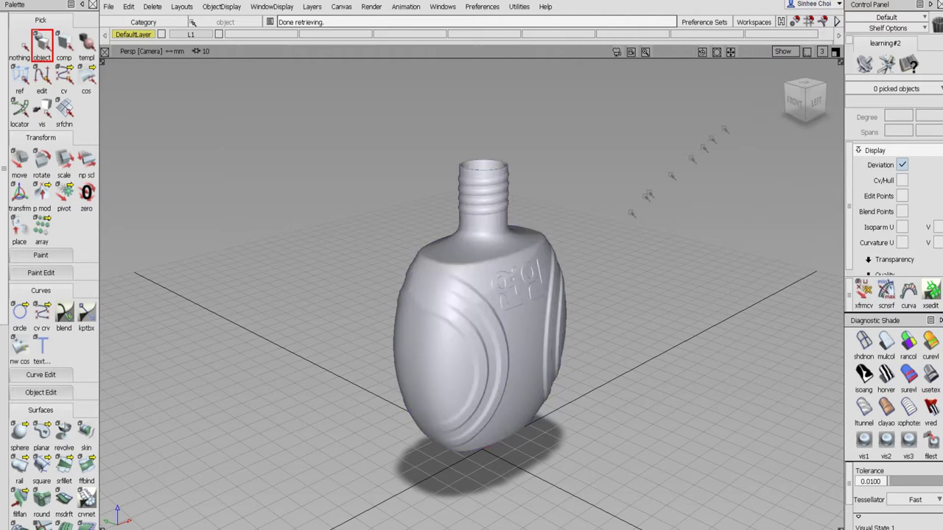
left_click_drag(655, 213, 536, 209, "alt+shift")
mouse_move(530, 203)
right_mouse_down("alt+shift")
mouse_move(539, 179)
mouse_move(524, 180)
right_mouse_up("alt+shift")
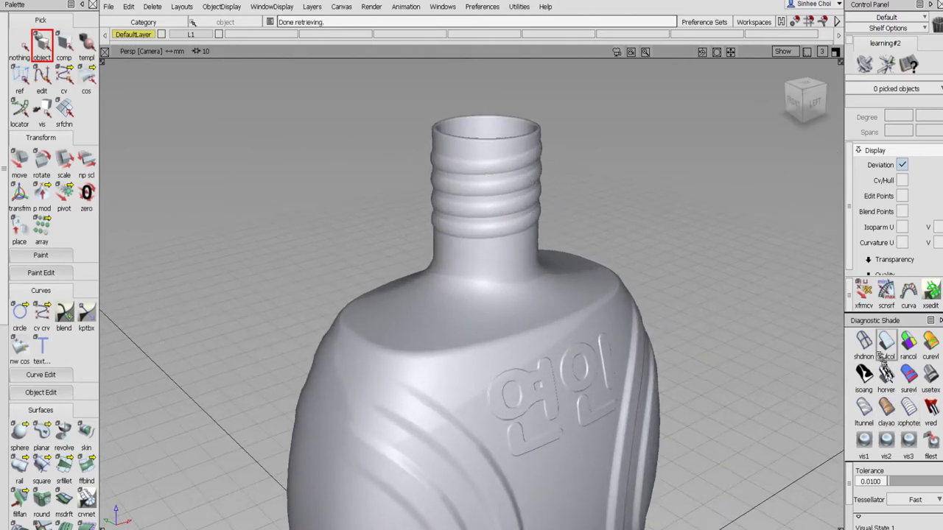
left_click(786, 51)
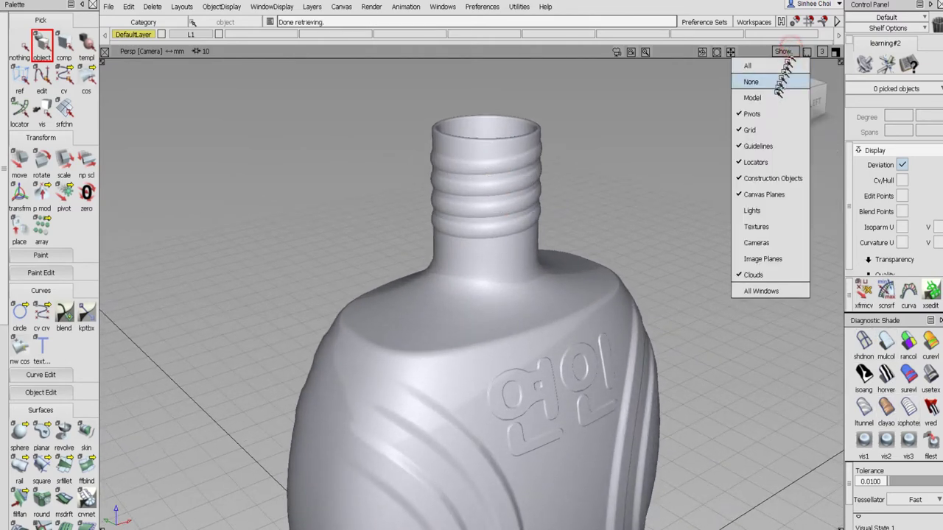
left_click(798, 97)
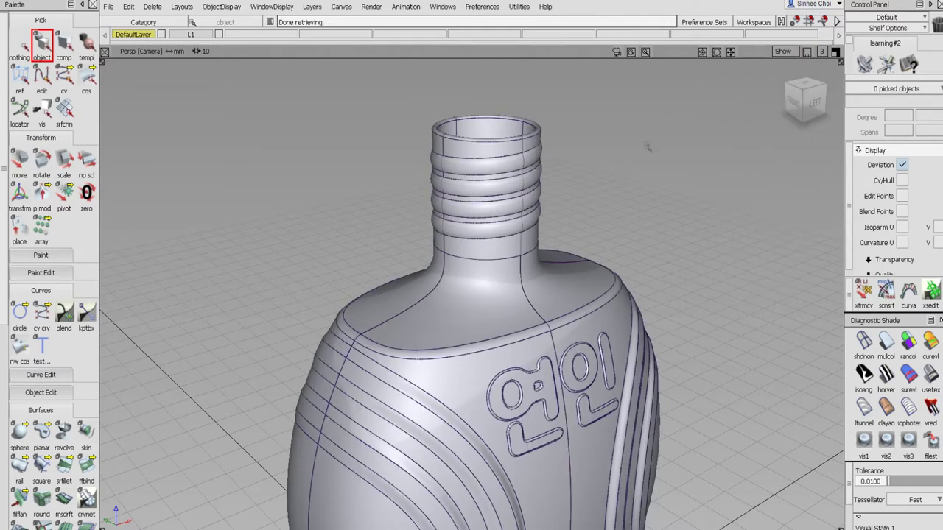
- Draw an edit point curve straight down the side of the bottle neck, from just below the lip to beneath the lowest ridge
key("alt+shift")
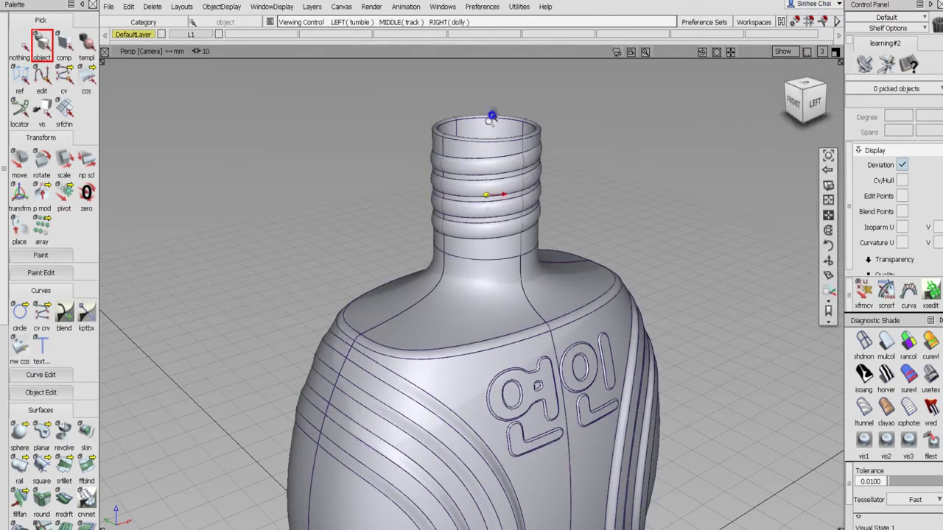
right_click_drag(489, 120, 484, 130, "alt+shift")
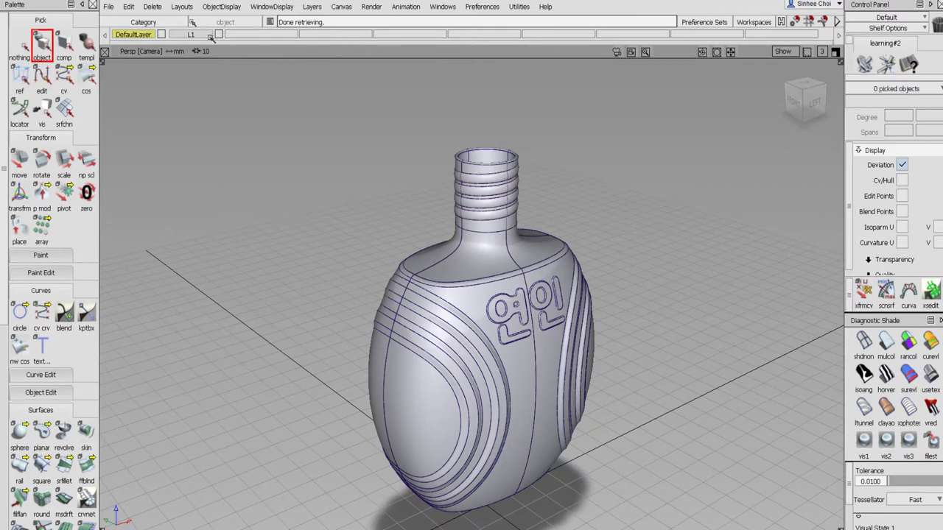
left_click_drag(42, 313, 82, 318)
key("shift+alt")
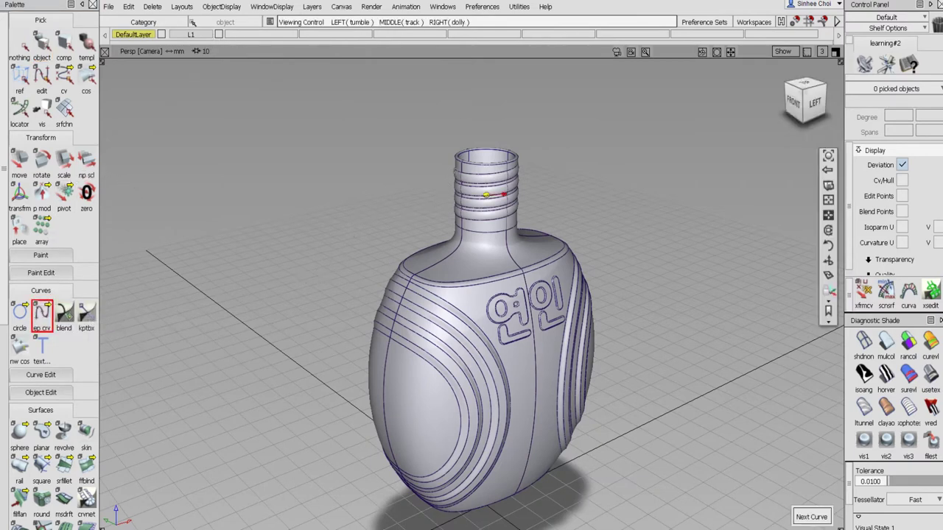
scroll(486, 194, "up", 5)
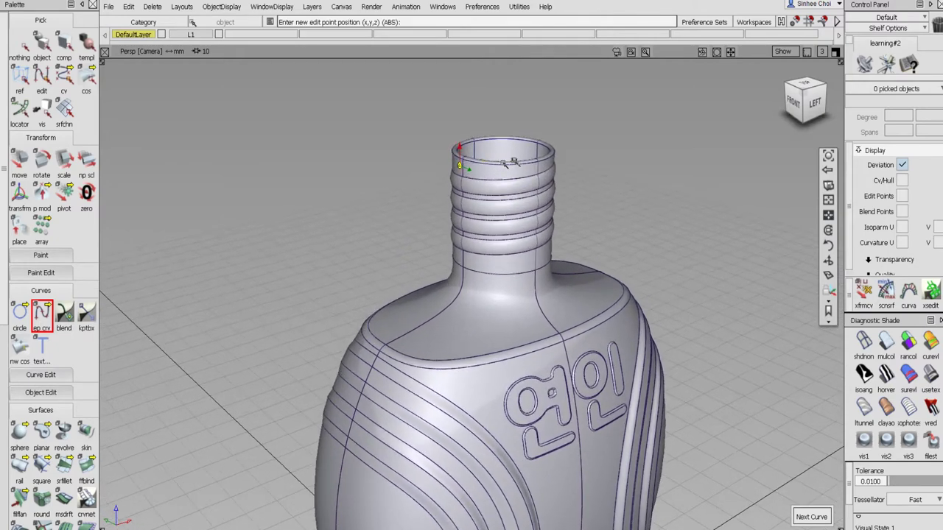
left_click(463, 167)
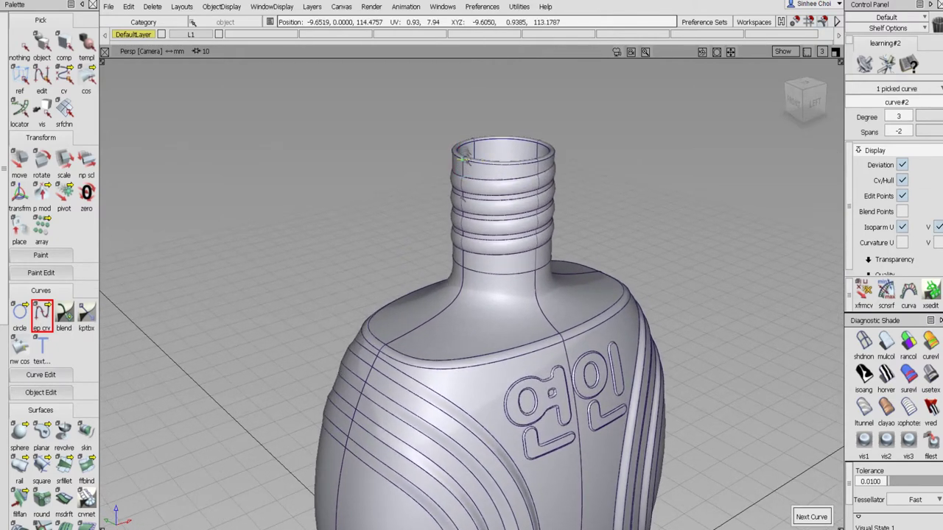
left_click(463, 259)
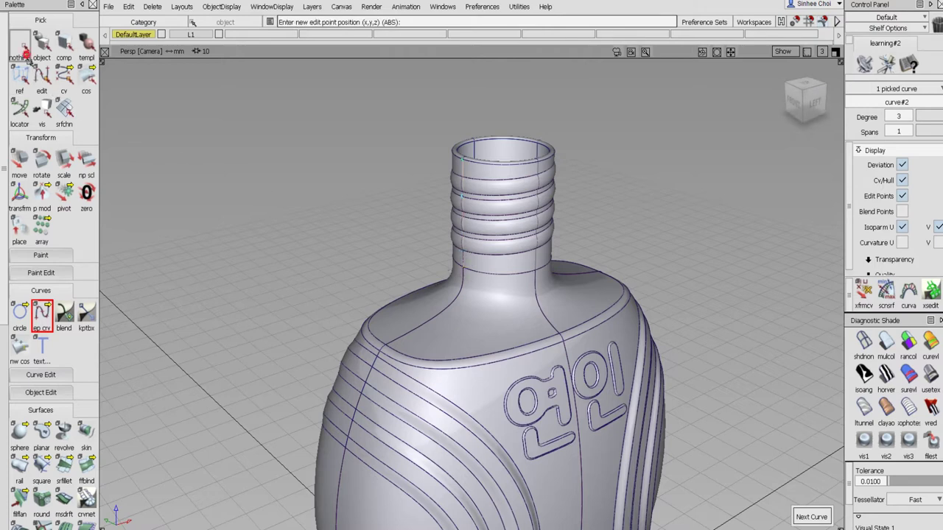
left_click(19, 43)
- Hide layer L1 and assign the two ridged neck surfaces to that layer
left_click(220, 34)
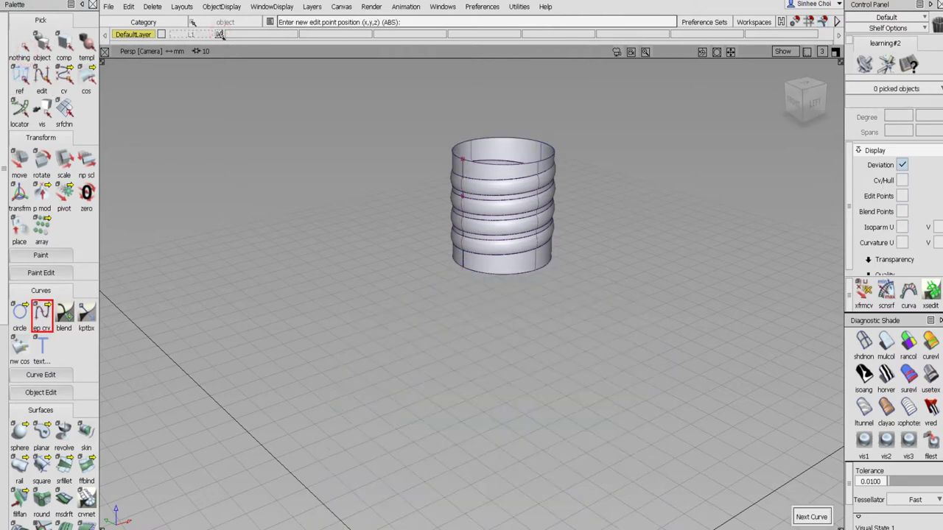
left_click(42, 44)
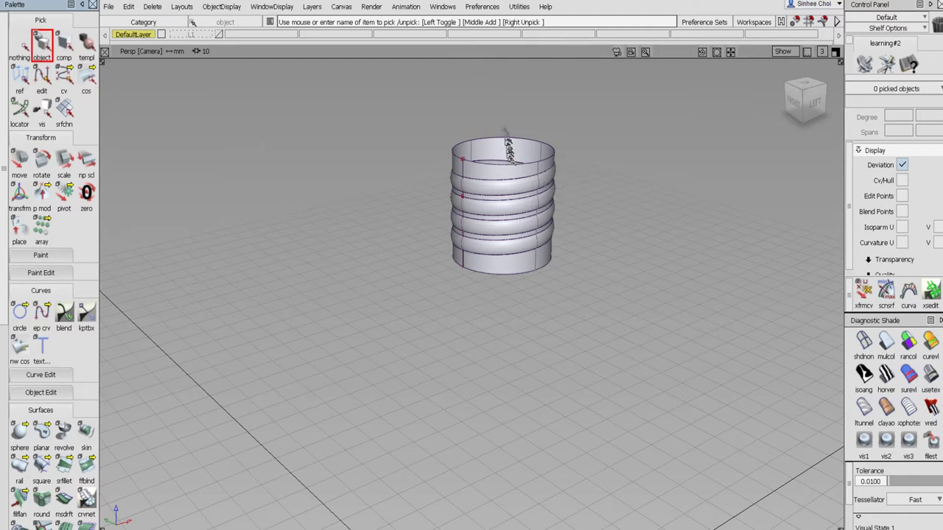
left_click_drag(490, 131, 564, 299)
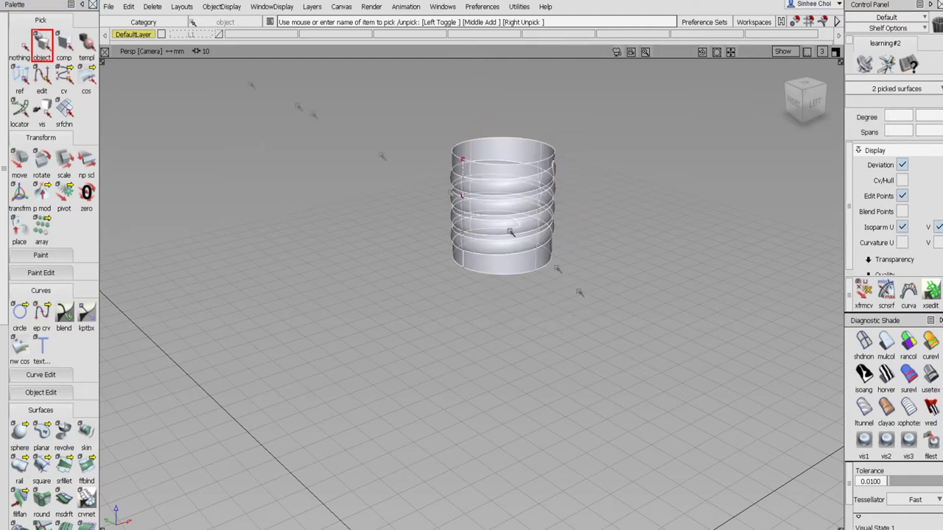
right_click(197, 36)
left_click(199, 47)
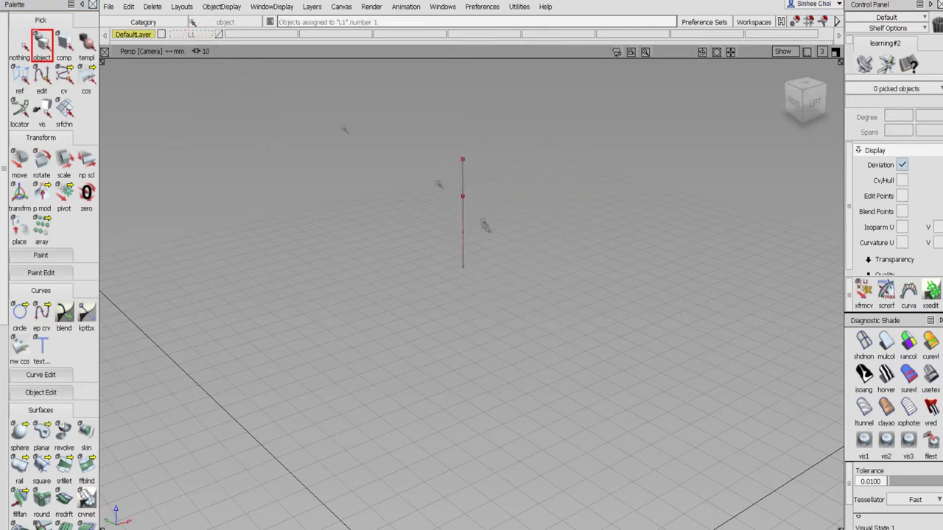
- Revolve the vertical curve into a surface with the Periodic option enabled
left_click_drag(421, 204, 514, 213)
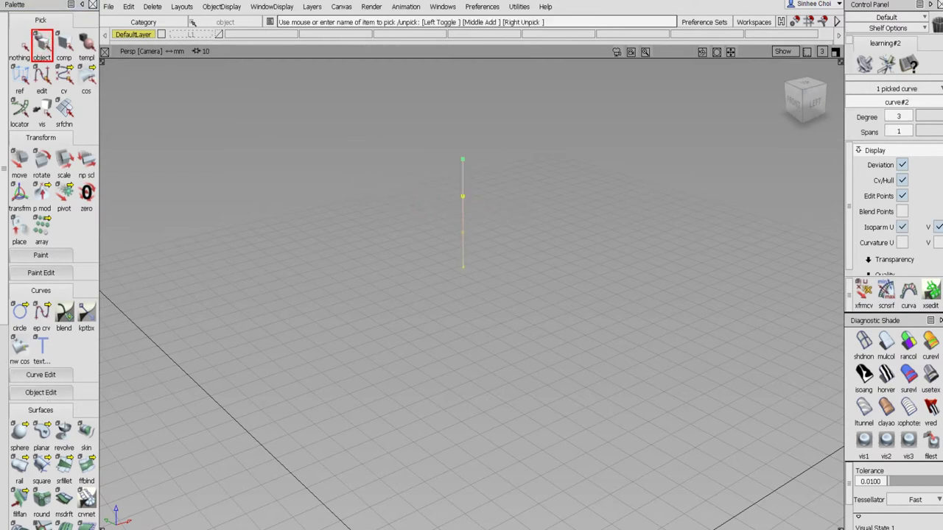
scroll(40, 369, "down", 5)
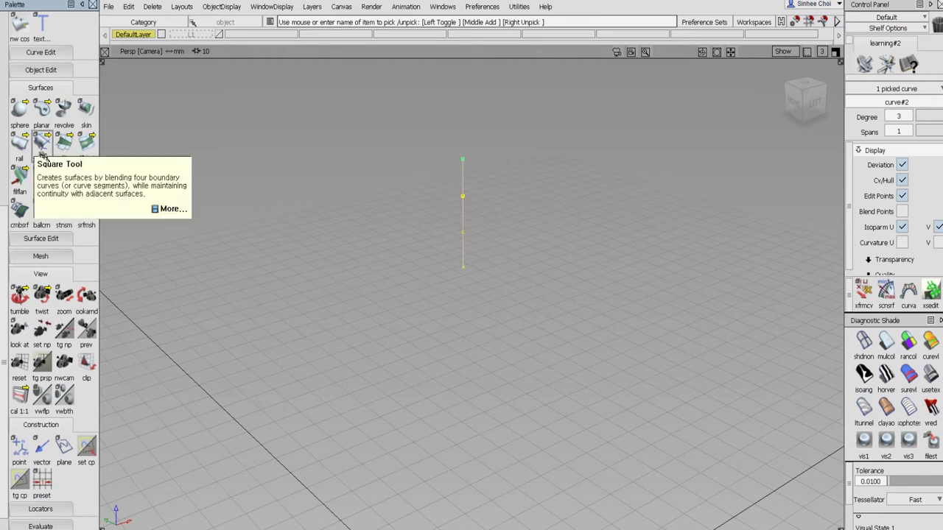
left_click(64, 112)
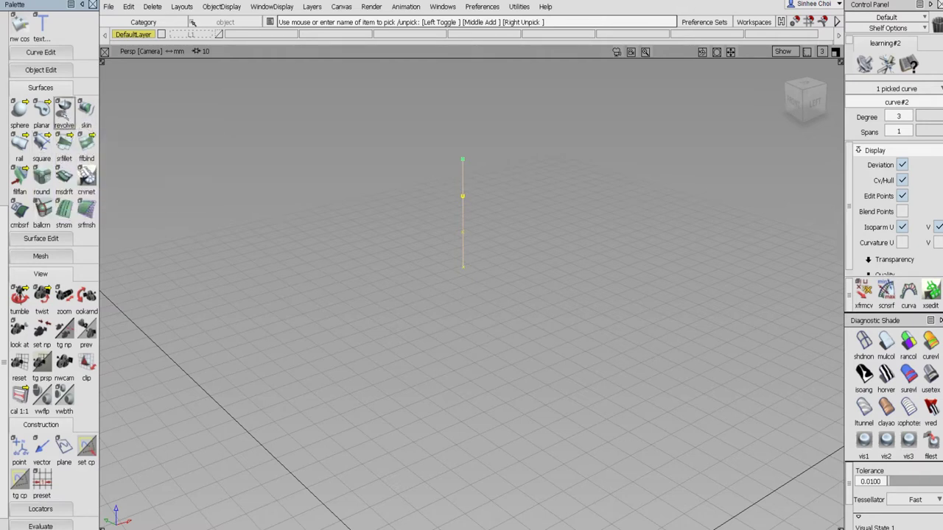
left_click(63, 111)
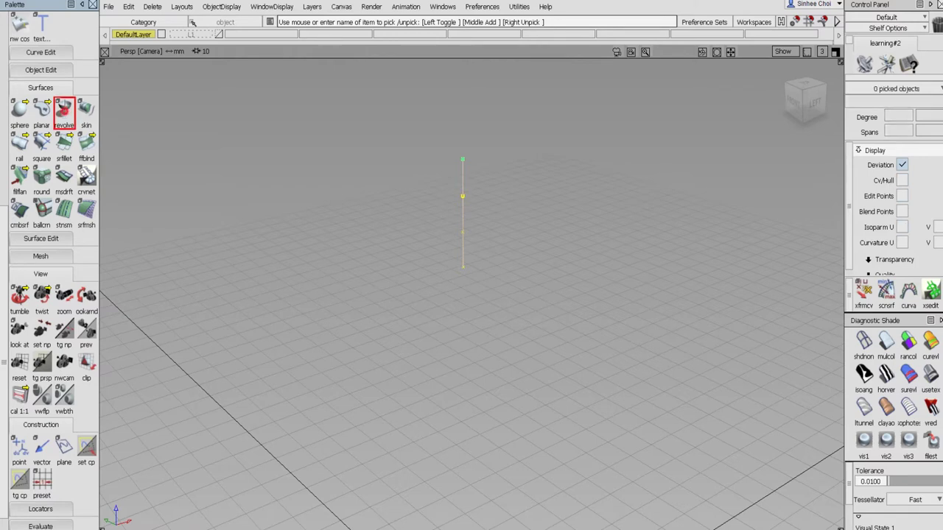
left_click(138, 189)
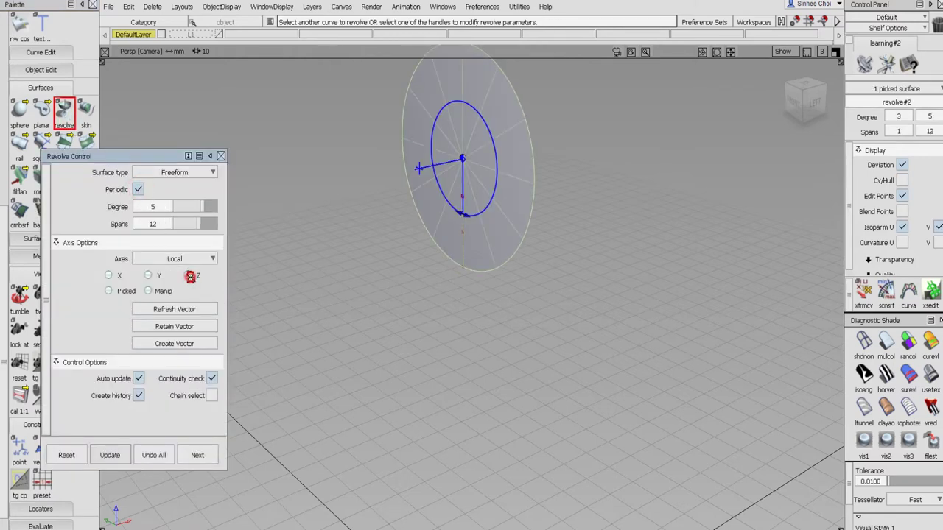
- Set the revolve axis to global Z to form a cylinder, and finish the revolve with nothing picked
left_click(188, 276)
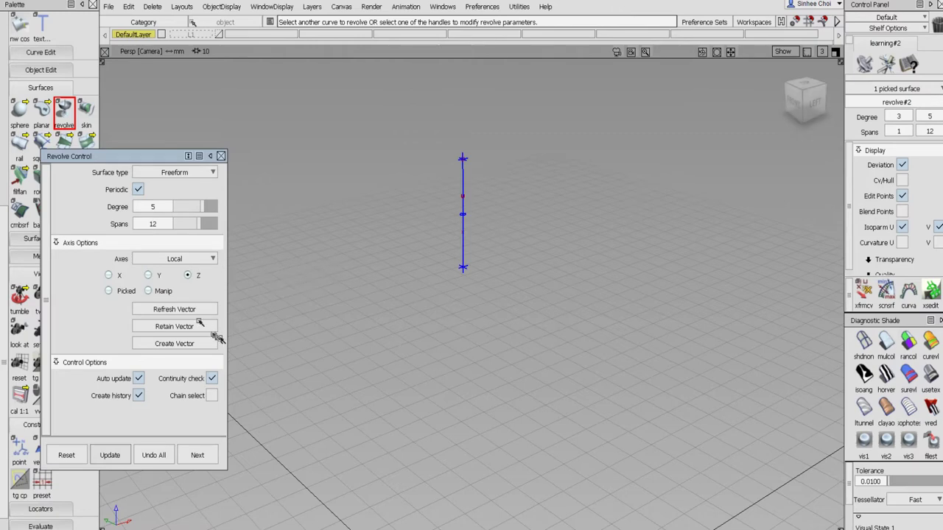
left_click(180, 259)
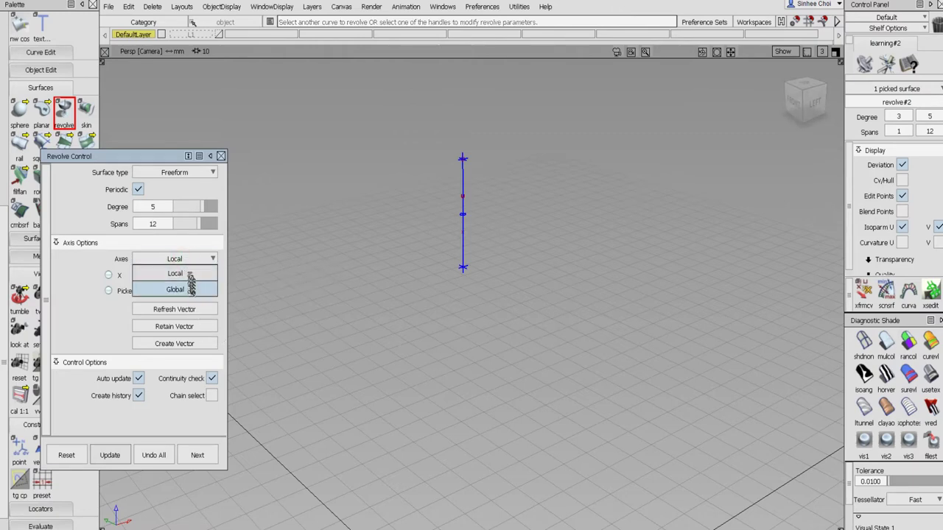
left_click(190, 289)
left_click_drag(426, 281, 443, 304, "alt+shift")
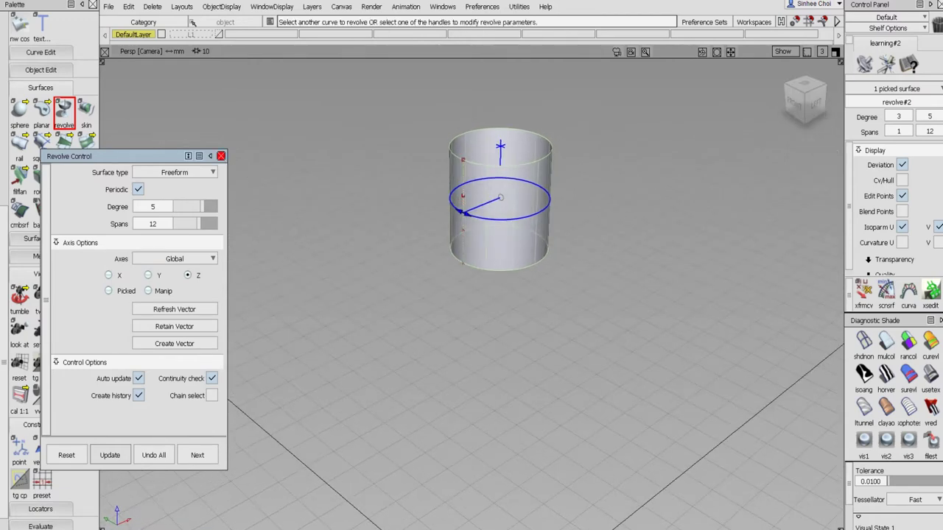
left_click(220, 156)
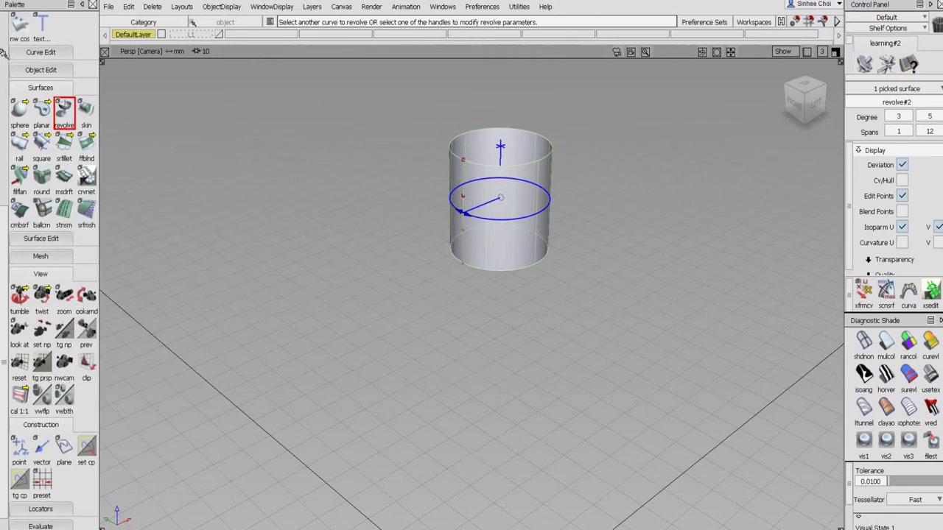
left_click(3, 53)
left_click(19, 47)
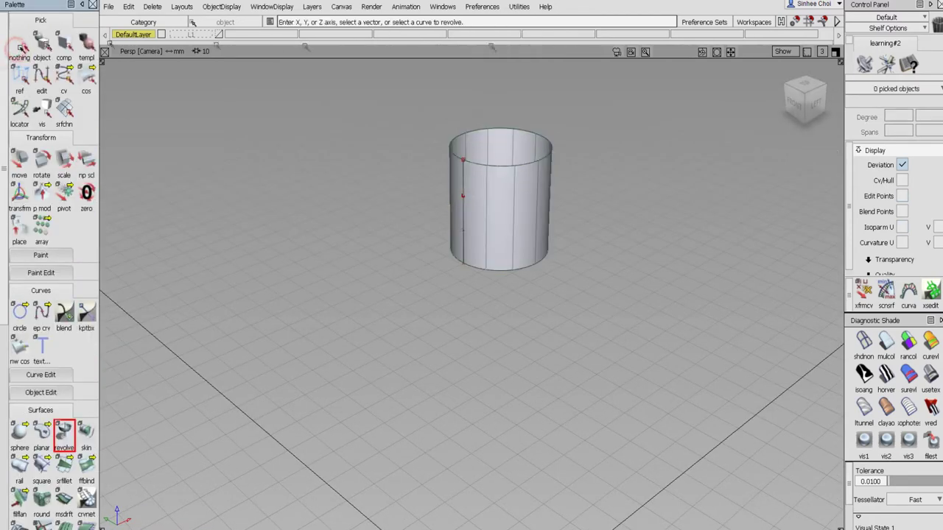
- Delete the cylinder's original profile curve in the Left view
left_click(834, 52)
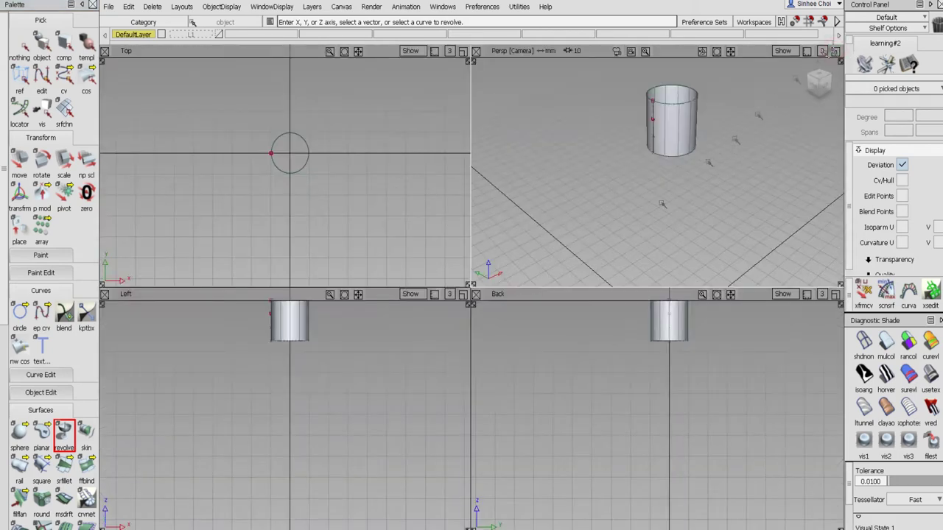
left_click(464, 294)
right_click_drag(510, 222, 608, 68, "alt+shift")
left_click(42, 44)
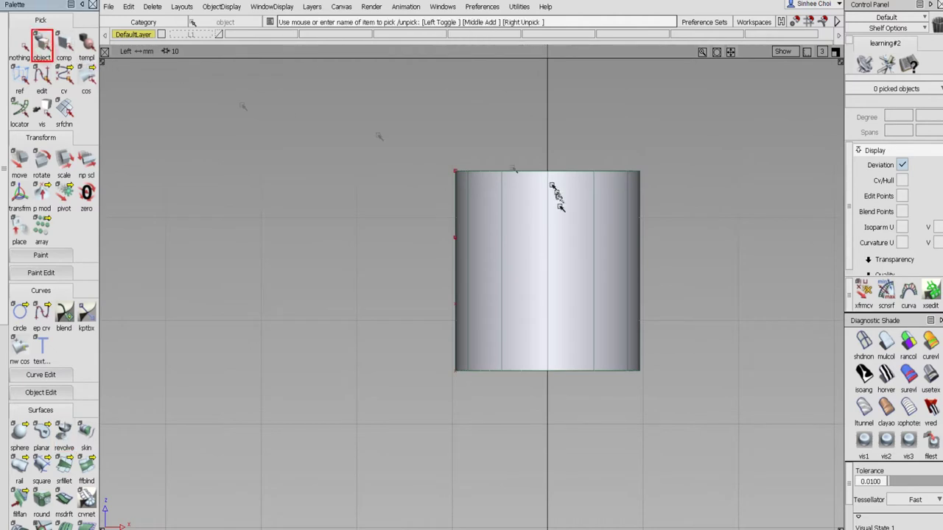
left_click_drag(545, 145, 554, 193)
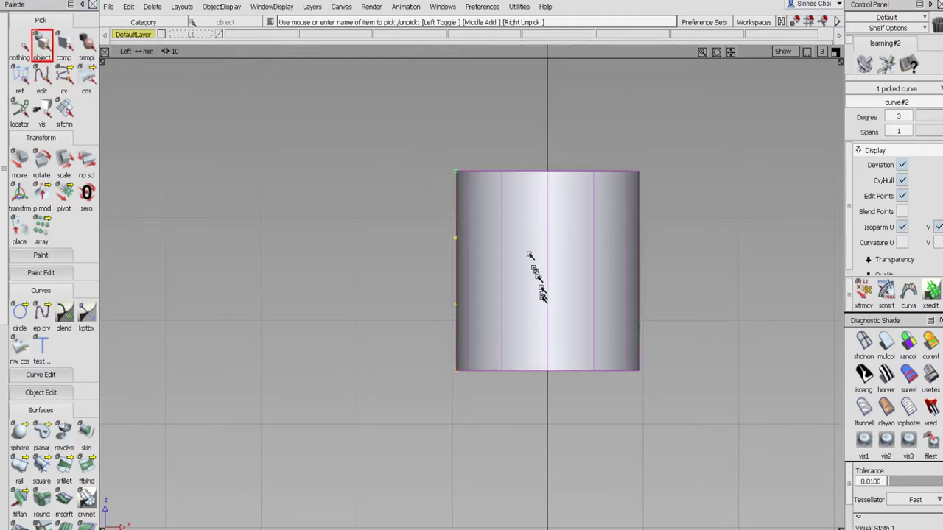
key("Delete")
left_click(417, 319)
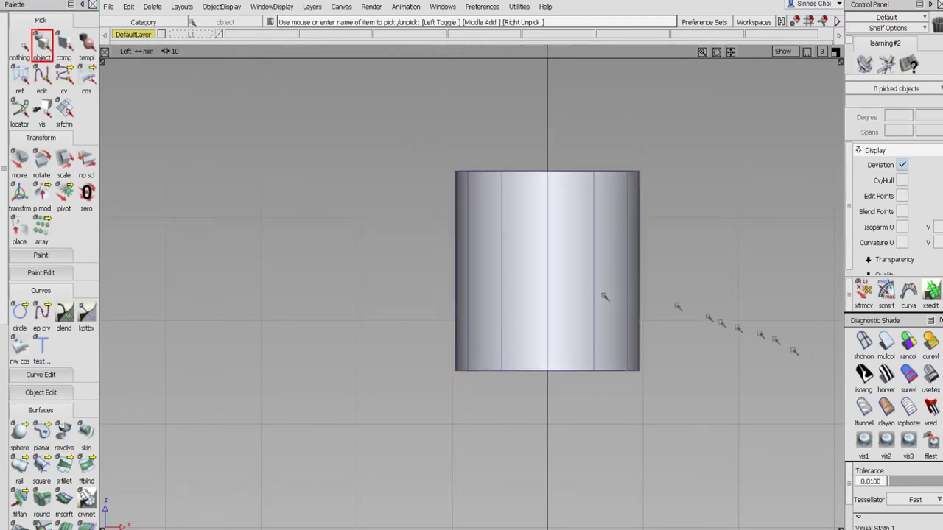
- Turn off shading and draw a horizontal edit point curve about 8.36 mm long outward from the centre axis, near the cylinder's lower end
left_click(858, 342)
mouse_move(766, 246)
middle_mouse_down("alt+shift")
mouse_move(670, 225)
mouse_move(593, 227)
middle_mouse_up("alt+shift")
left_click(42, 312)
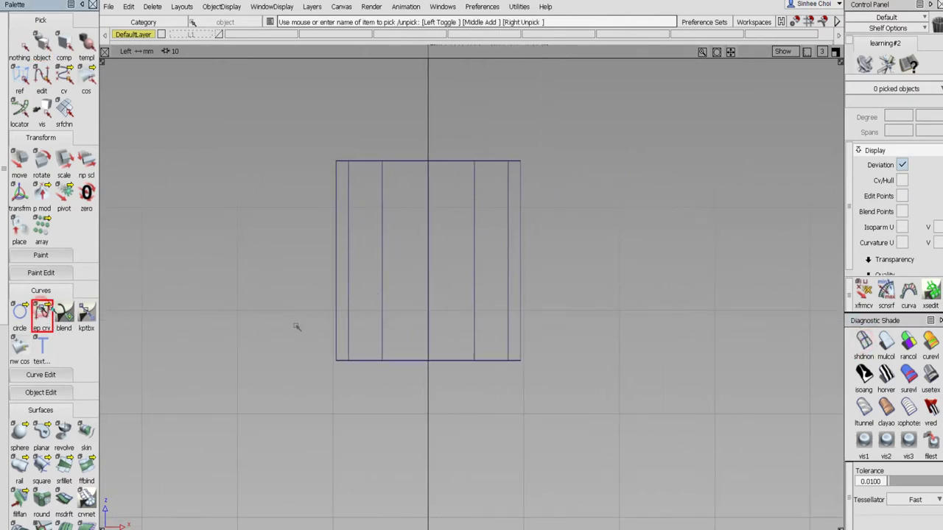
left_click(435, 316)
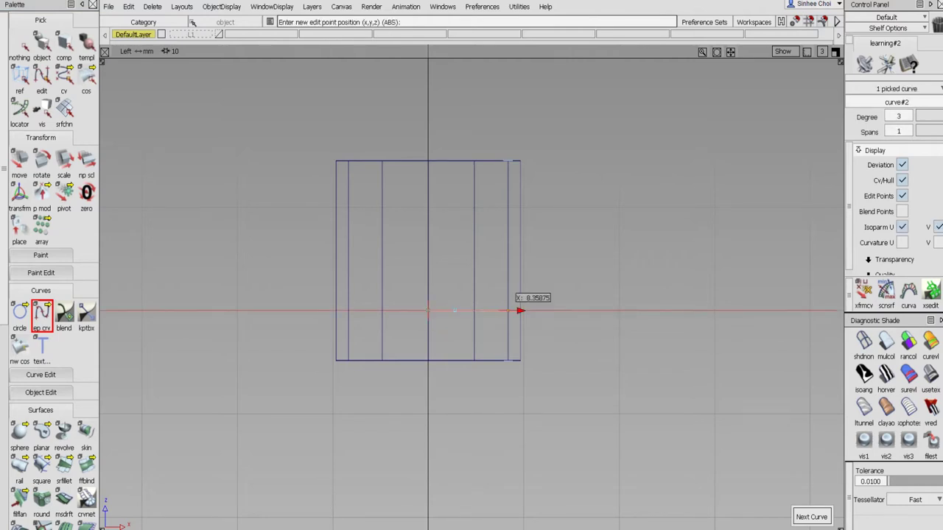
left_click(507, 311)
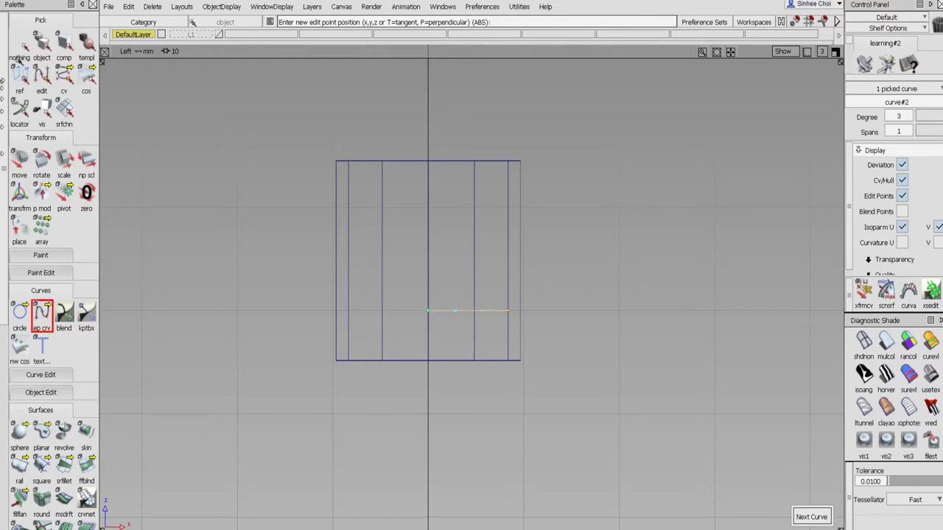
- Draw a vertical edit point curve upward along the centre axis from the inner end of the horizontal curve
left_click(42, 44)
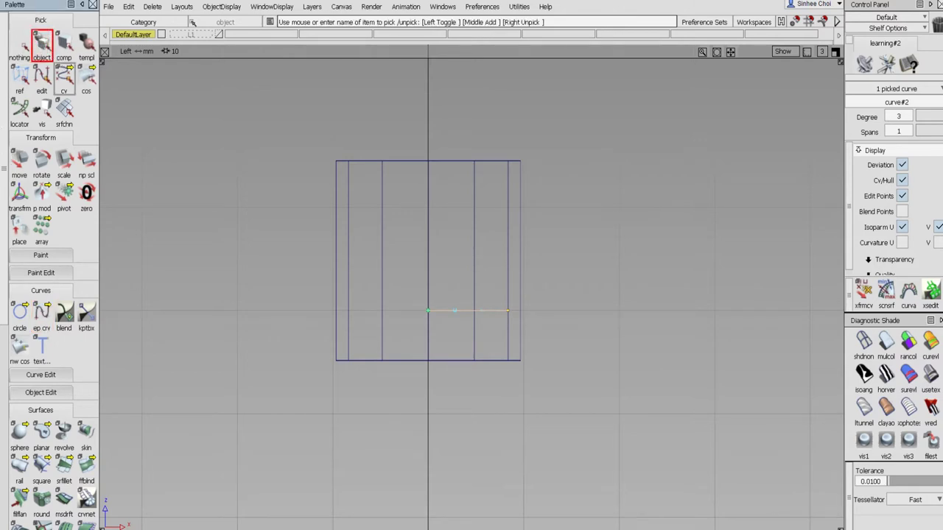
left_click(45, 312)
left_click(440, 319)
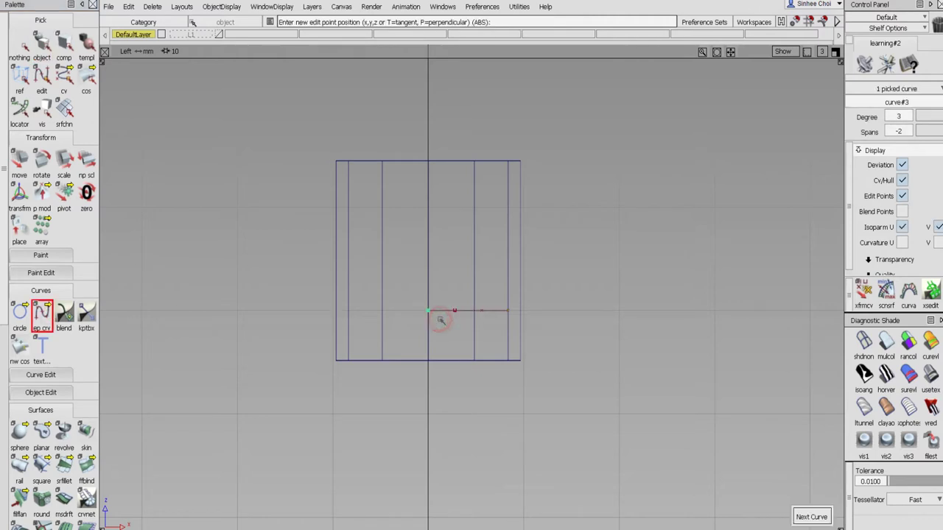
left_click(434, 210)
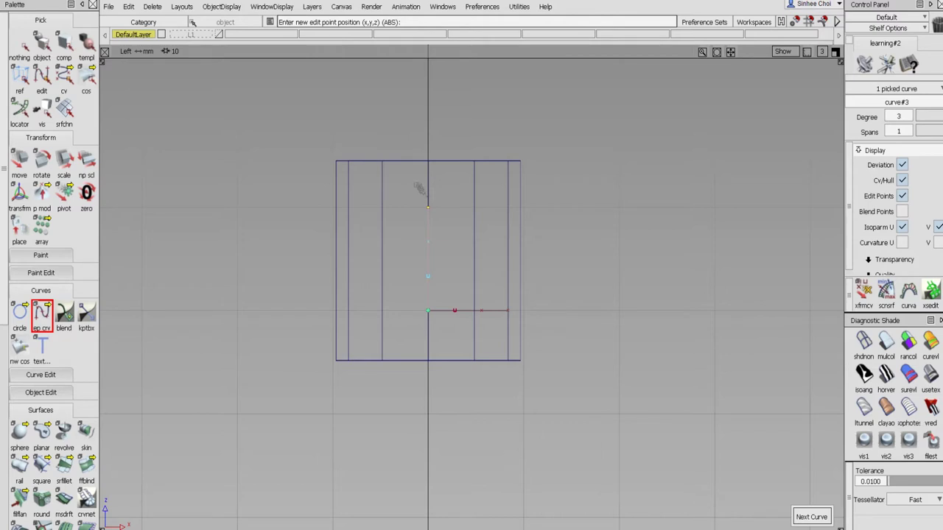
- Move the vertical and horizontal curves together slightly downward inside the cylinder
left_click(42, 45)
left_click(440, 310)
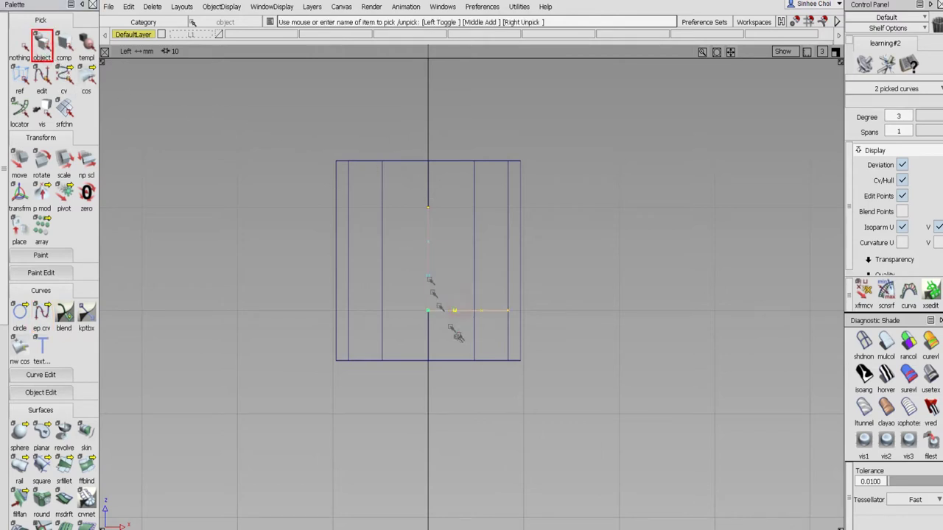
left_click(437, 272)
left_click(464, 258)
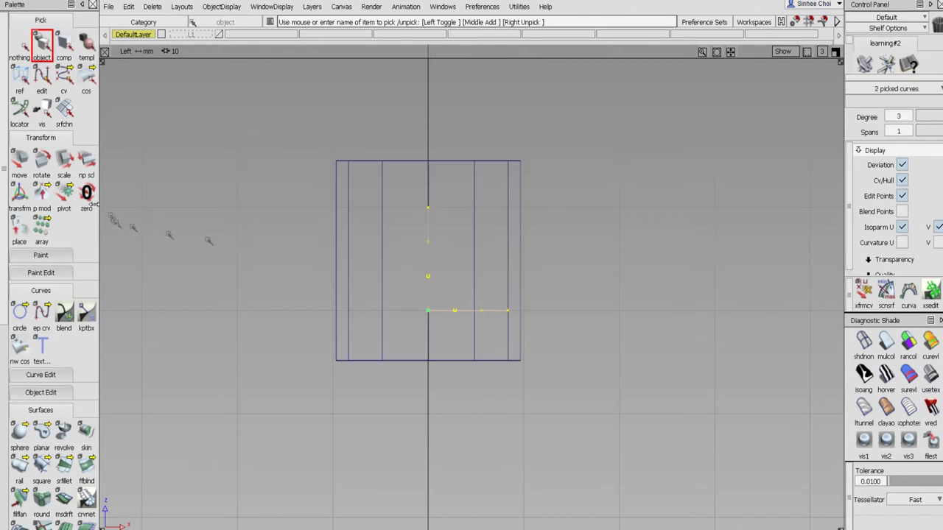
left_click(19, 158)
left_click_drag(186, 184, 187, 196)
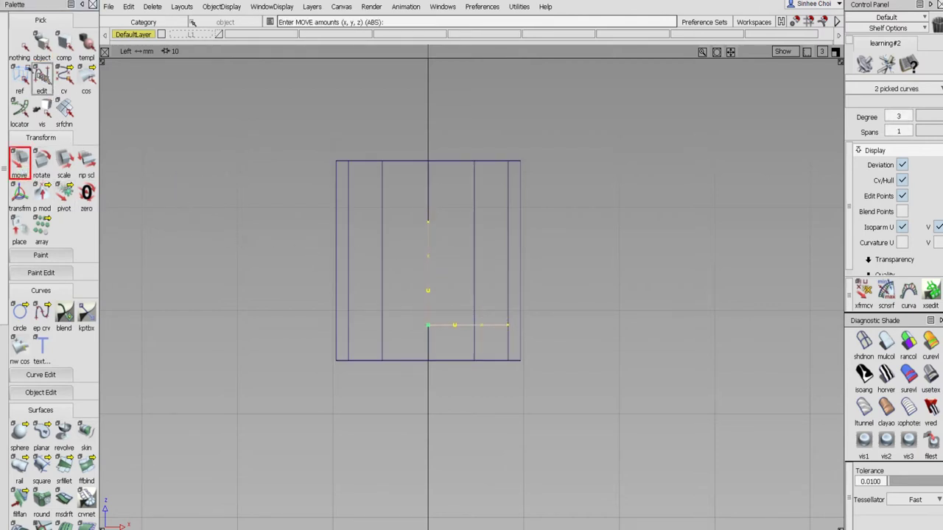
- Lengthen the vertical curve by moving its upper edit point upward, and leave nothing picked
left_click(19, 43)
left_click(41, 76)
left_click_drag(415, 206, 442, 233)
left_click(19, 158)
left_click_drag(246, 237, 246, 218)
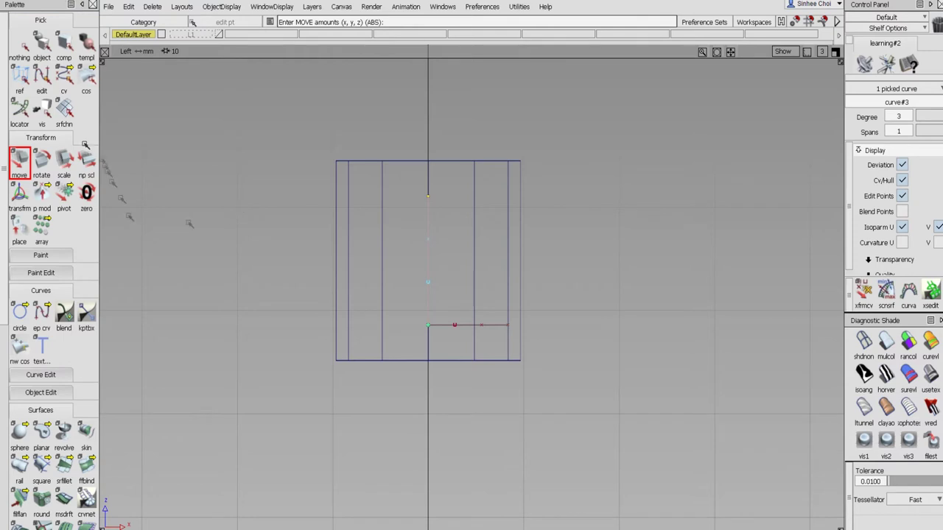
left_click(19, 42)
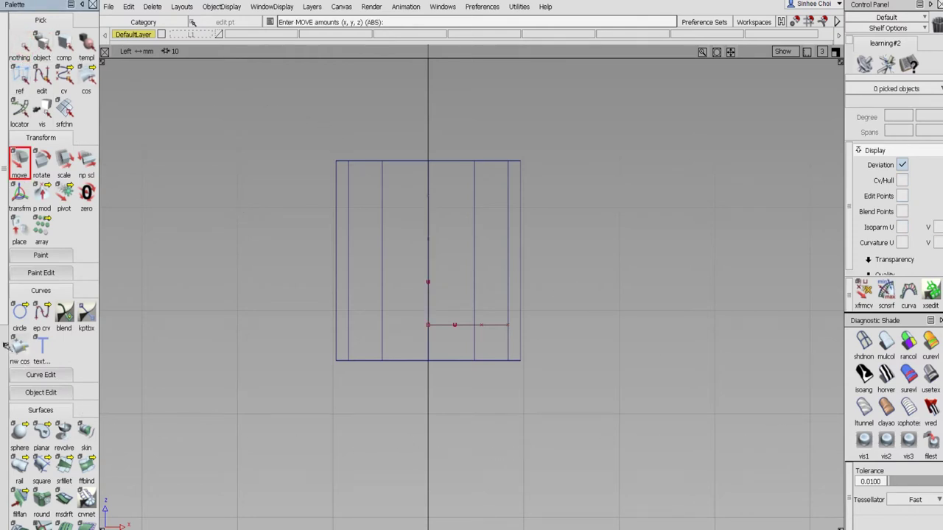
- Set up the Rail tool with one generation curve, one rail curve and a Rotate Xform of 360
scroll(6, 344, "down", 5)
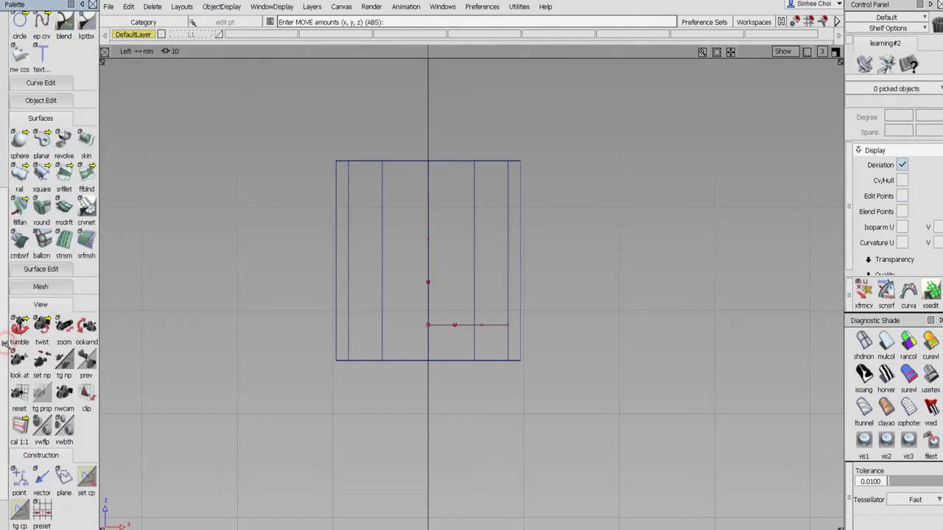
left_click(19, 177)
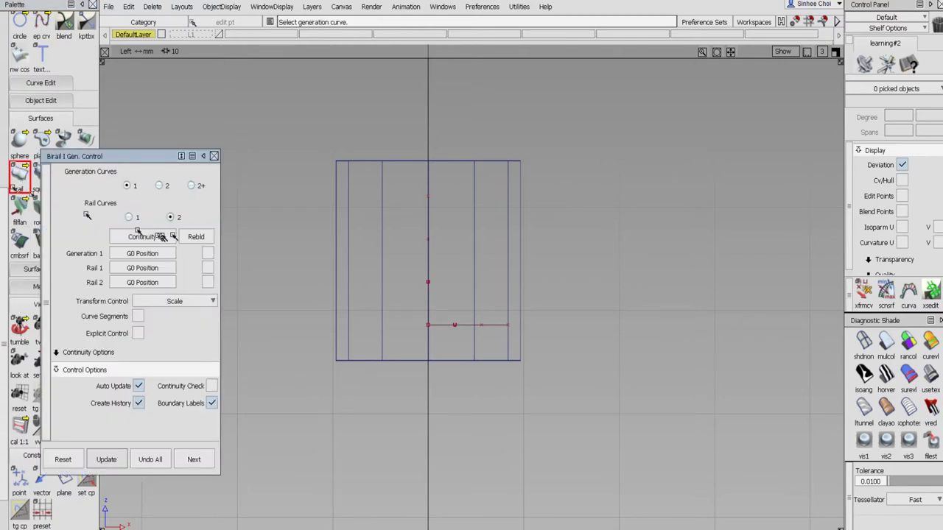
left_click(129, 217)
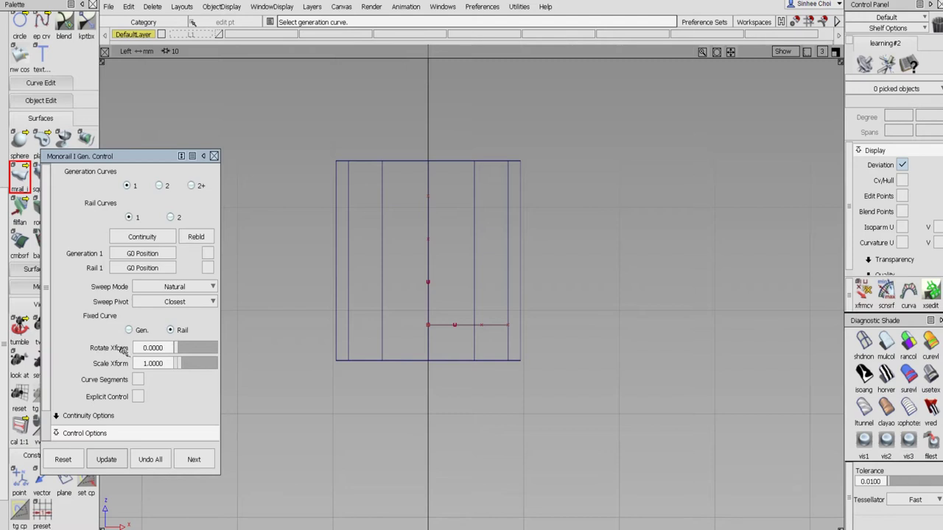
left_click_drag(181, 350, 226, 357)
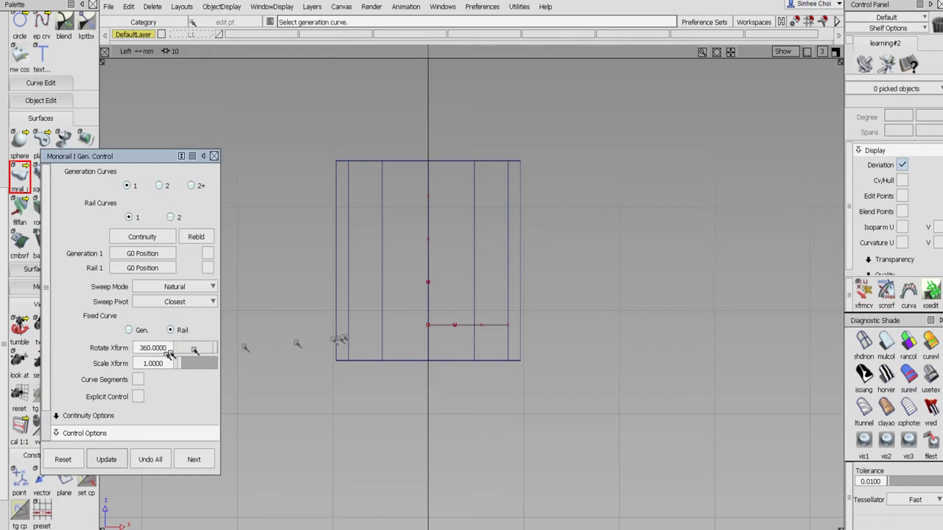
- Build the rail surface with the horizontal curve as generation and the vertical curve as rail
left_click(440, 324)
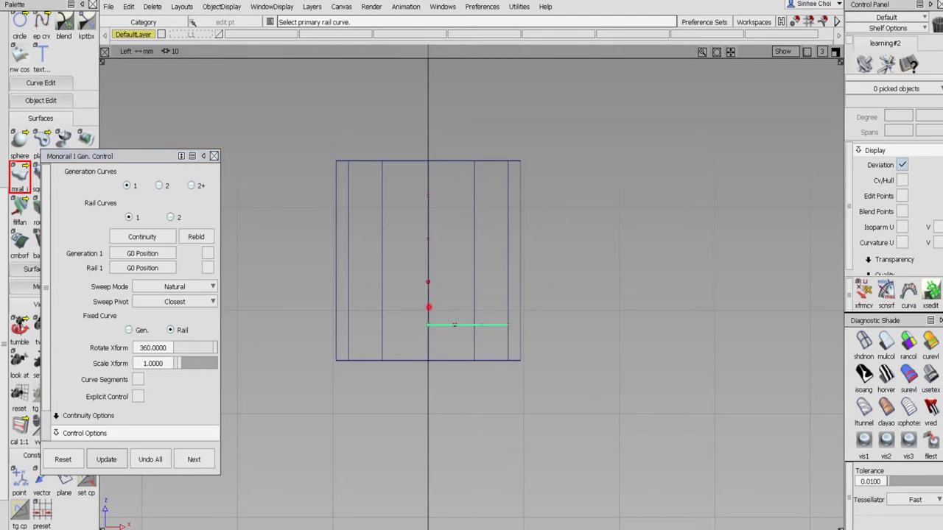
left_click(433, 311)
left_click(447, 351)
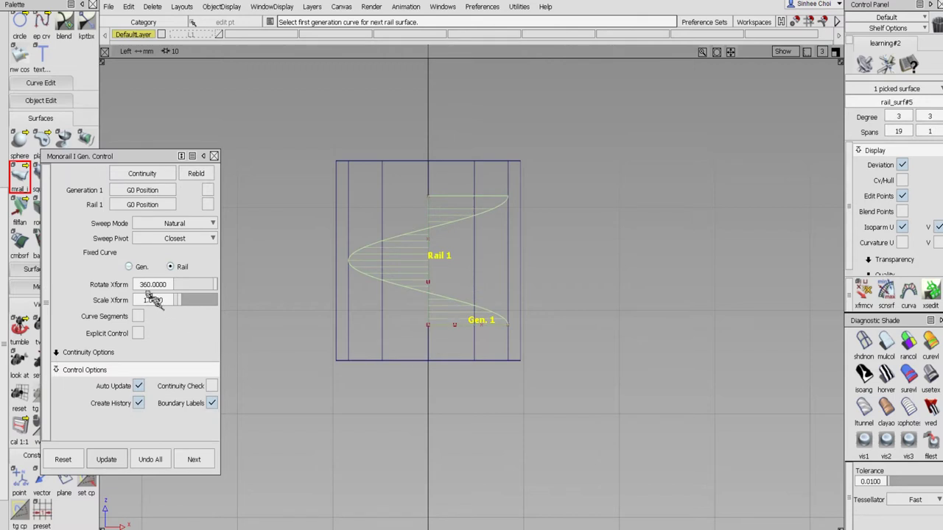
- Set the rail surface's Rotate Xform to 1440 for a four-turn helix, and leave the tool with nothing picked
left_click(138, 286)
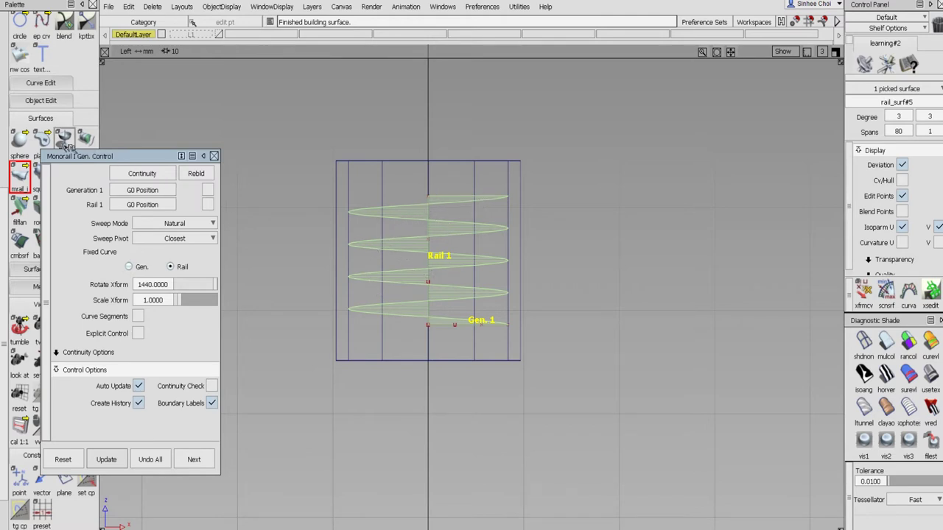
left_click(5, 63)
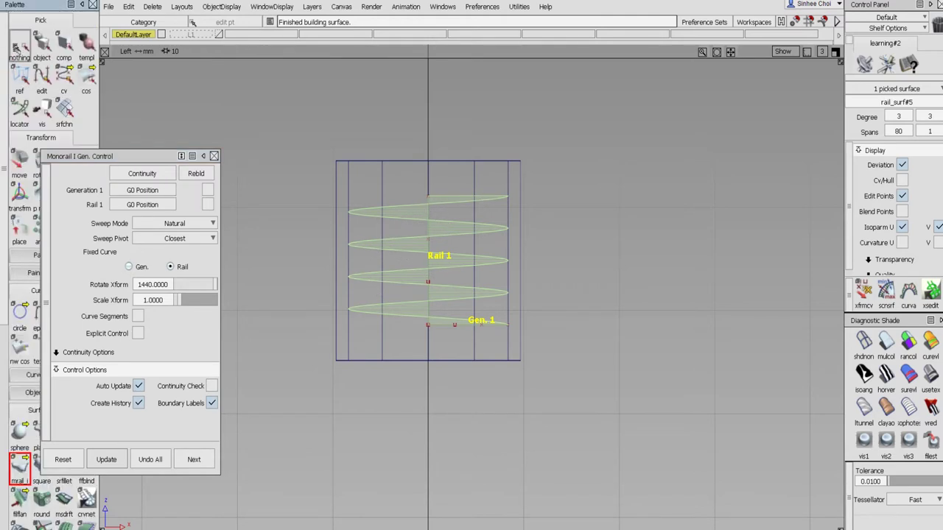
left_click(20, 47)
- Move the horizontal generation curve's outer edit point slightly outward to widen the helical surface, and leave nothing picked
left_click(43, 79)
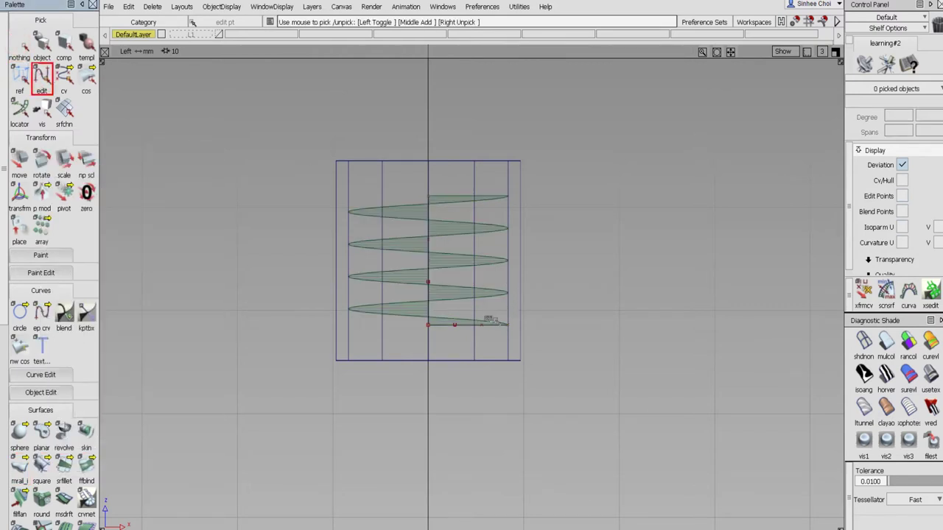
left_click(517, 332)
left_click(498, 321)
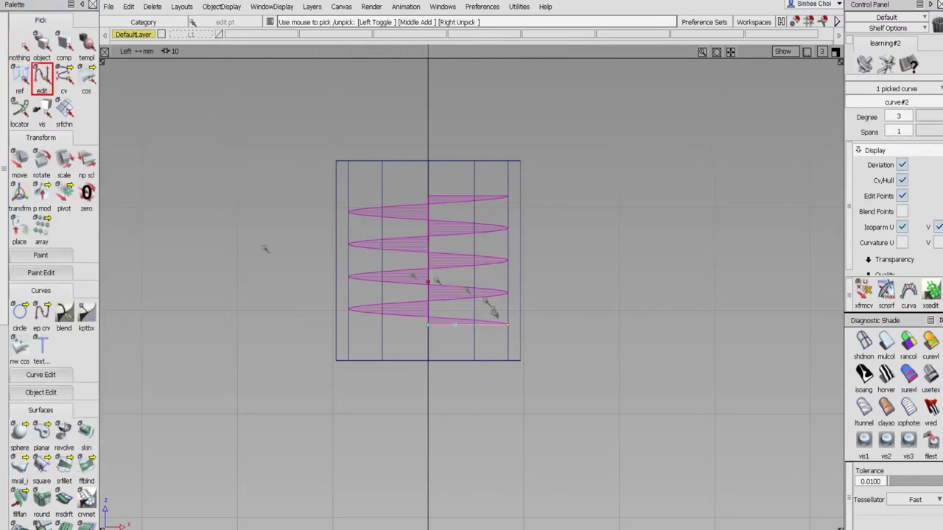
left_click(19, 158)
middle_click_drag(520, 262, 561, 259)
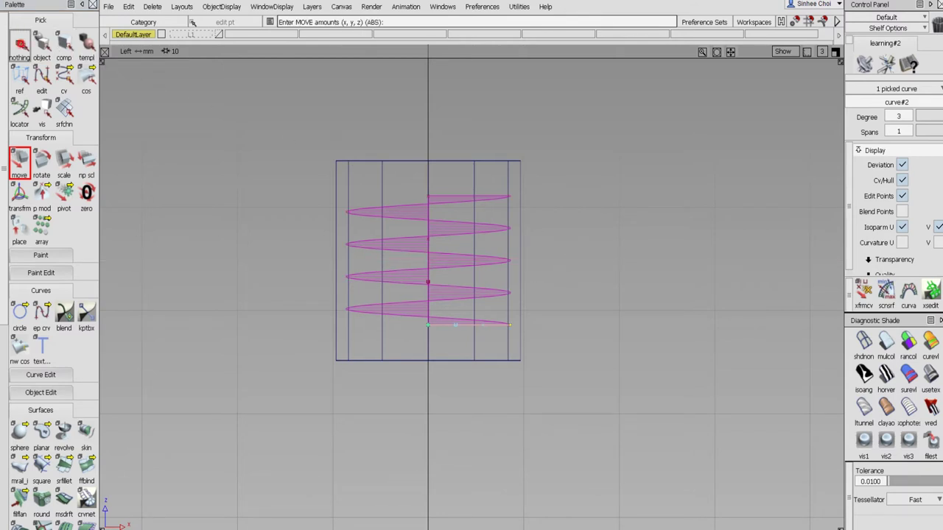
left_click(20, 42)
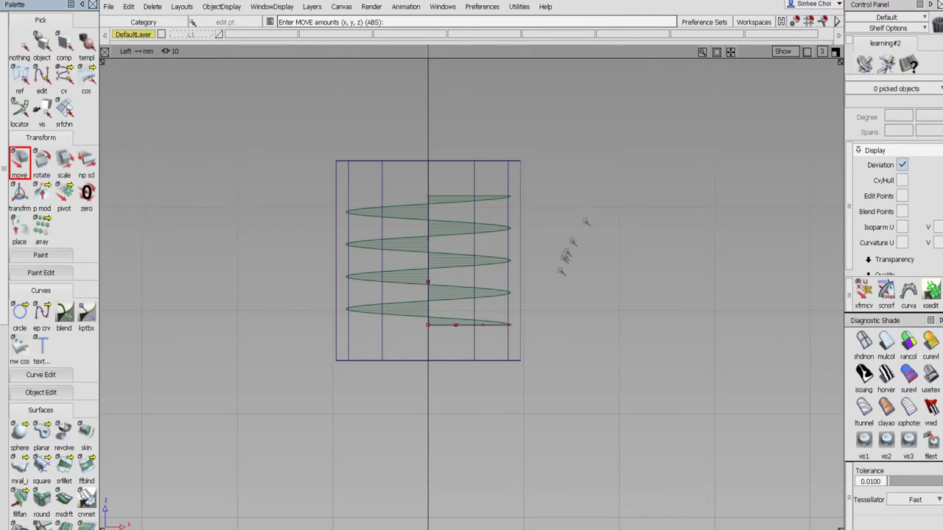
- Adjust the generation curve's outer edit point out to the cylinder wall and back to just inside it, then clear the selection
left_click(42, 75)
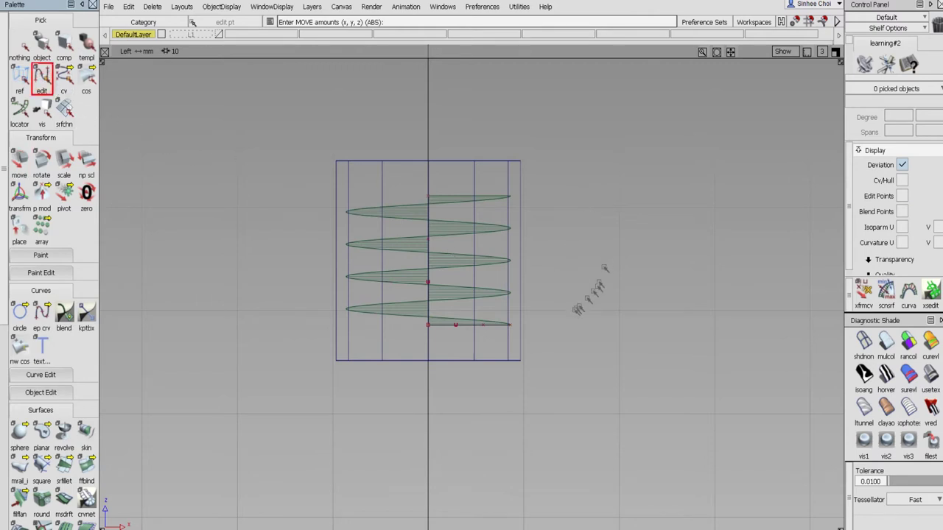
left_click_drag(563, 314, 505, 349)
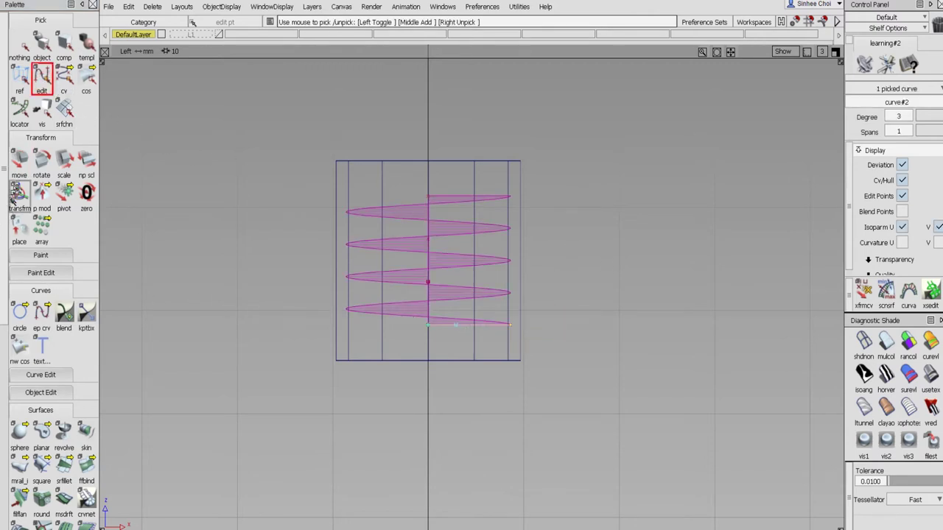
left_click(17, 167)
middle_click_drag(179, 206, 190, 213)
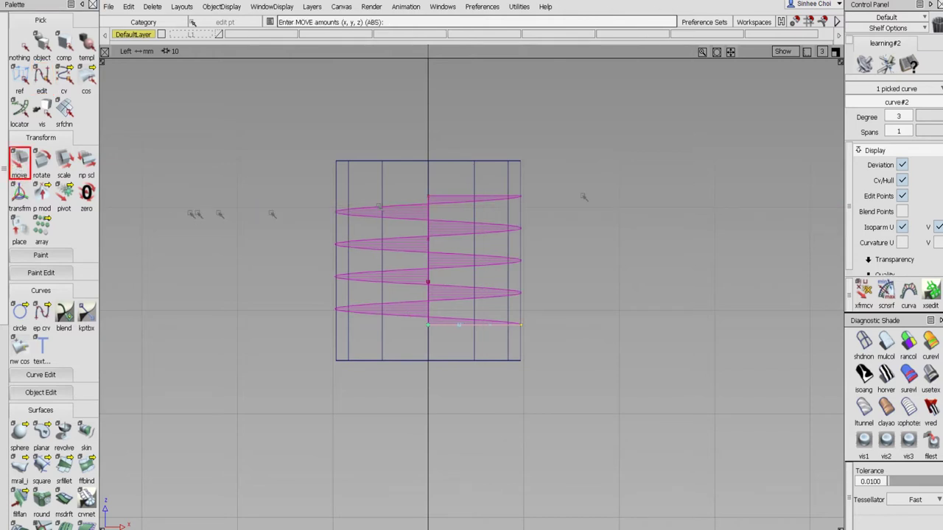
middle_click_drag(595, 196, 591, 193)
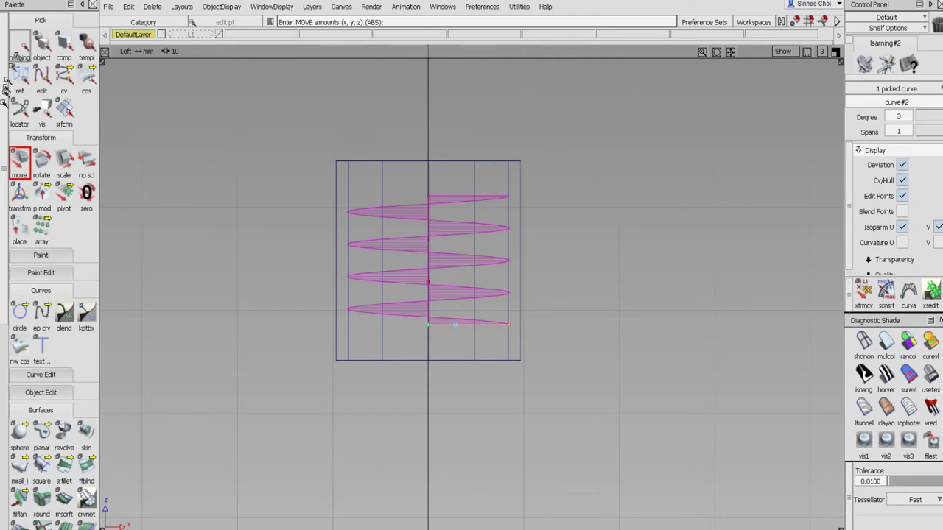
left_click(20, 44)
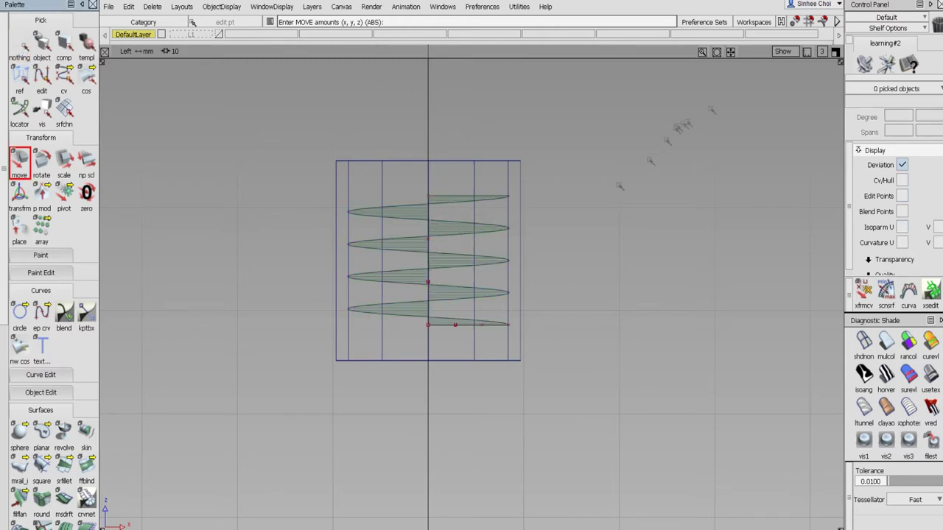
- In the perspective view, hide the vertical rail curve and the horizontal generation curve of the helical surface
double_click(835, 52)
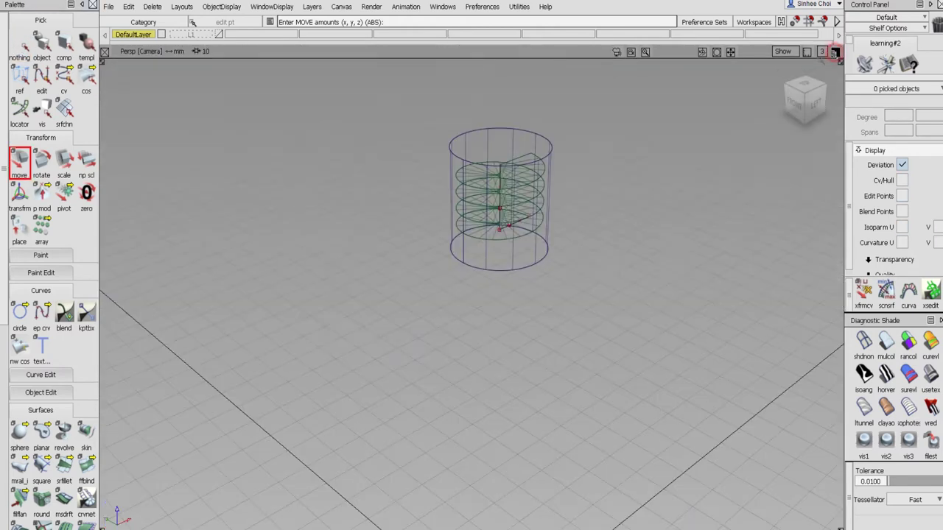
left_click(529, 221, "alt+shift")
scroll(626, 273, "up", 5)
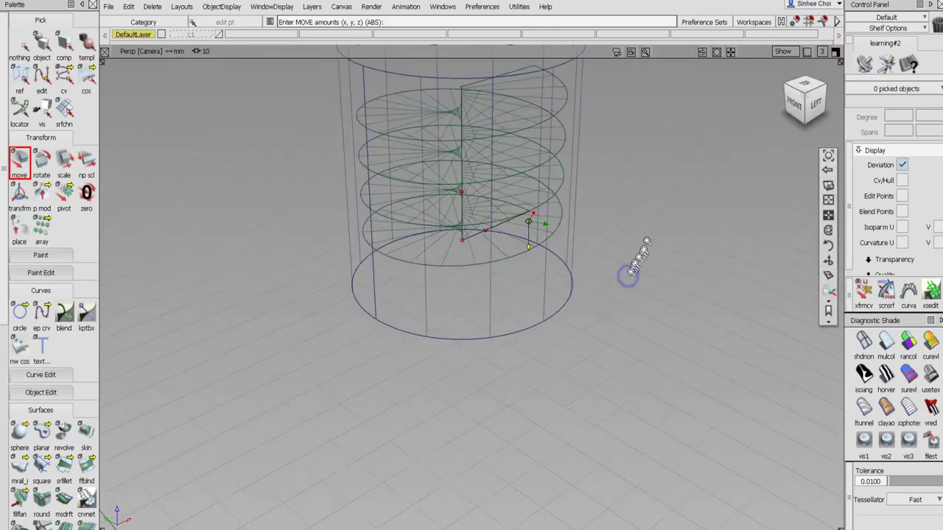
left_click_drag(655, 235, 572, 251, "alt+shift")
right_click_drag(572, 251, 558, 292, "alt+shift")
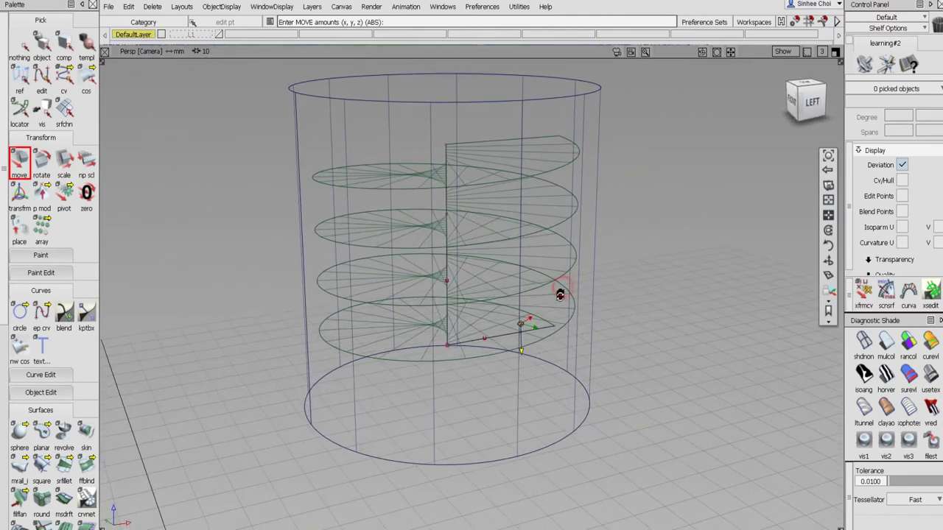
left_click(41, 43)
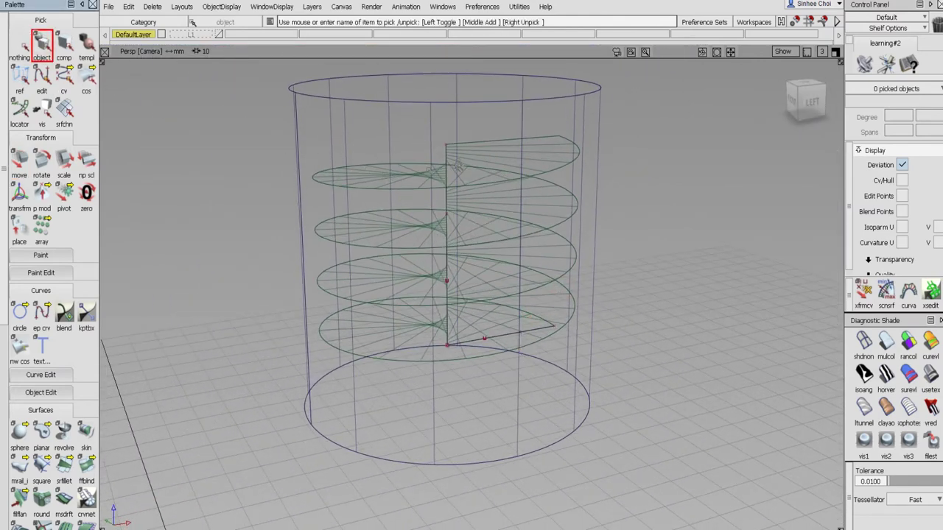
left_click(450, 153)
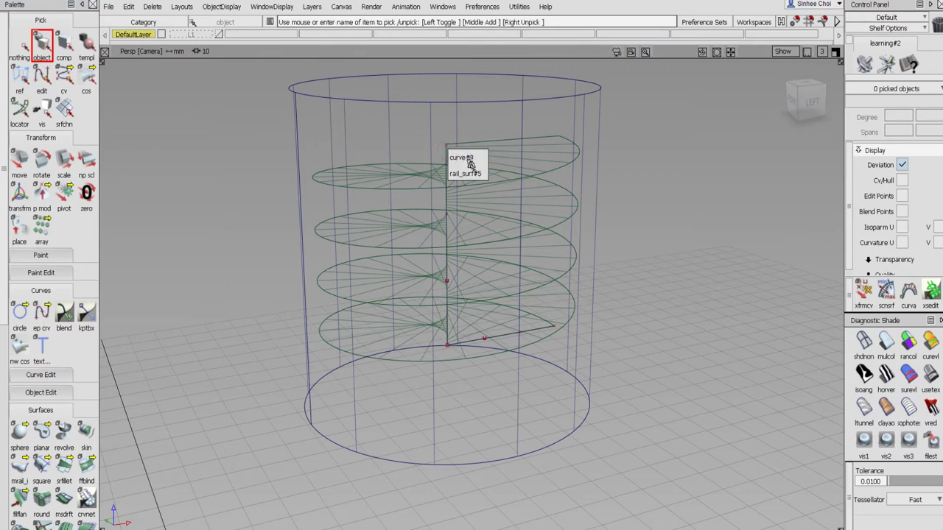
left_click(468, 157)
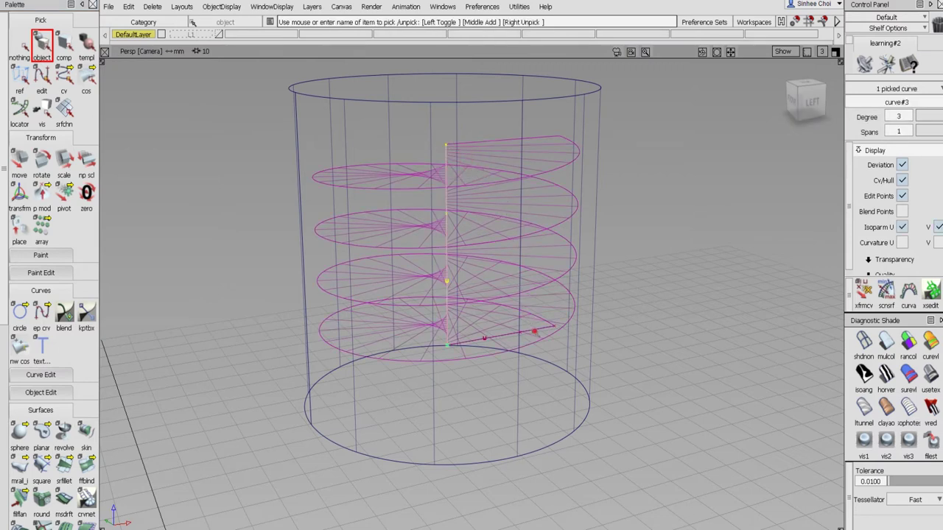
left_click(534, 331)
left_click(544, 339)
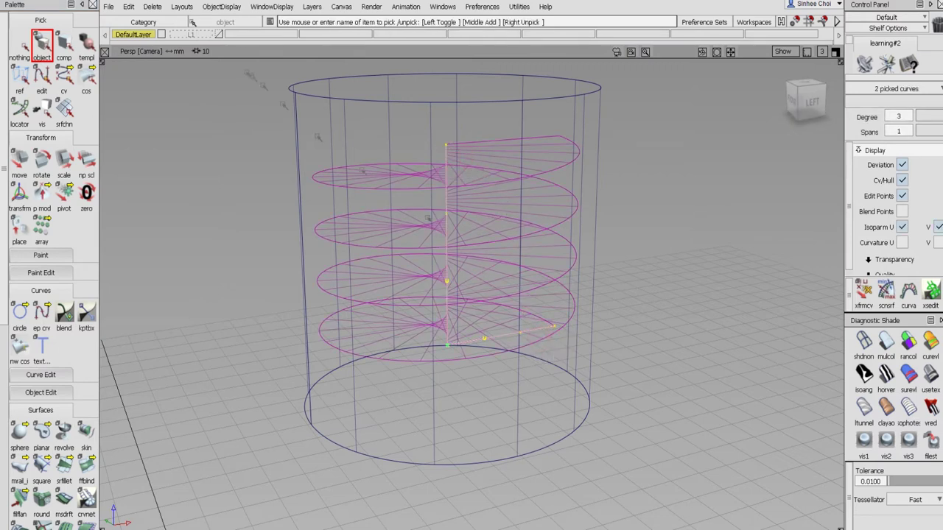
left_click(225, 7)
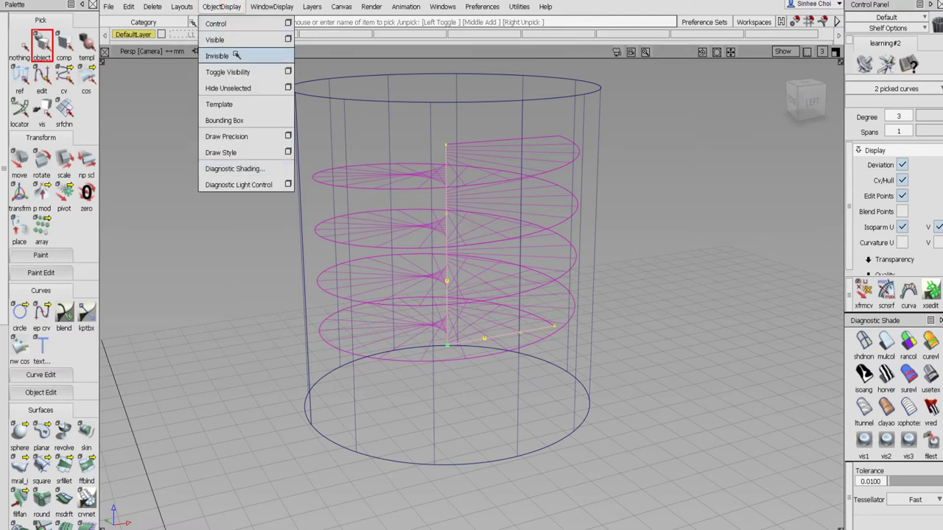
left_click(217, 56)
- Start a Tubular Offset with the Tube surface option and set its radius to 4
scroll(33, 324, "down", 5)
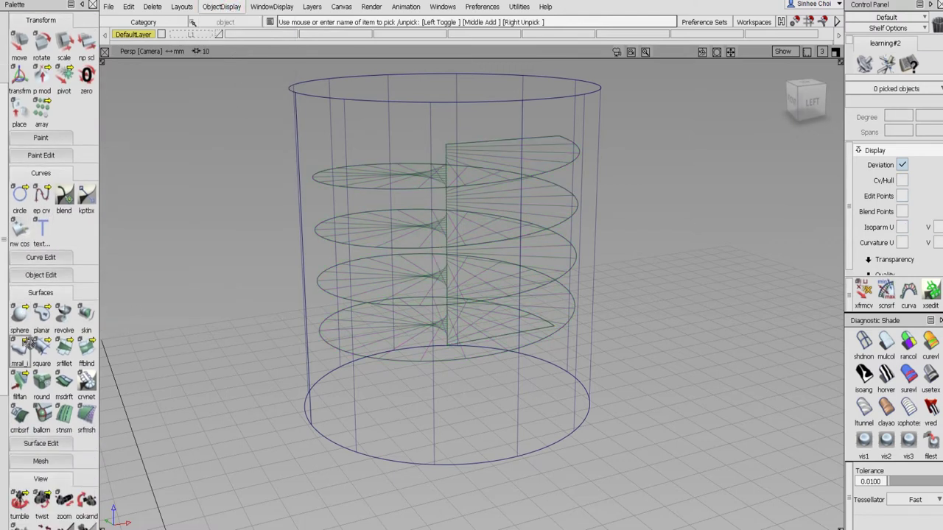
left_click_drag(17, 359, 86, 366)
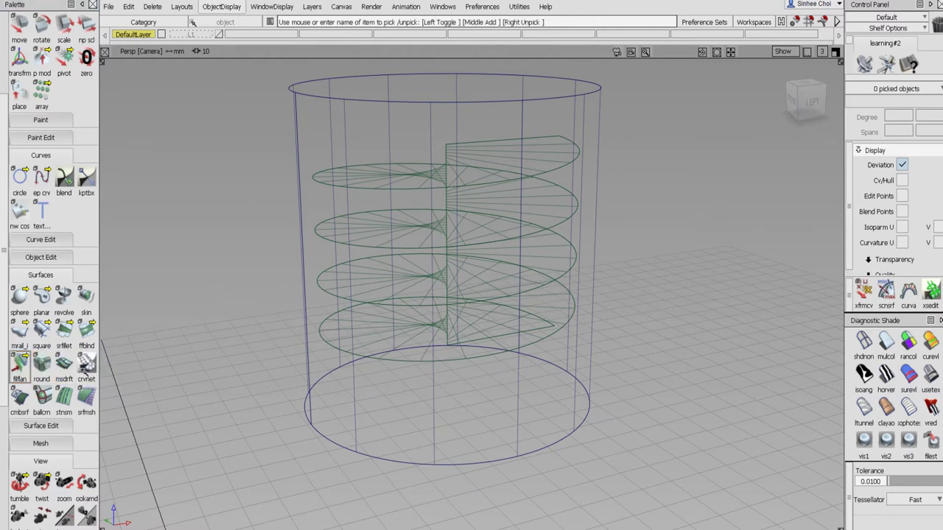
double_click(20, 363)
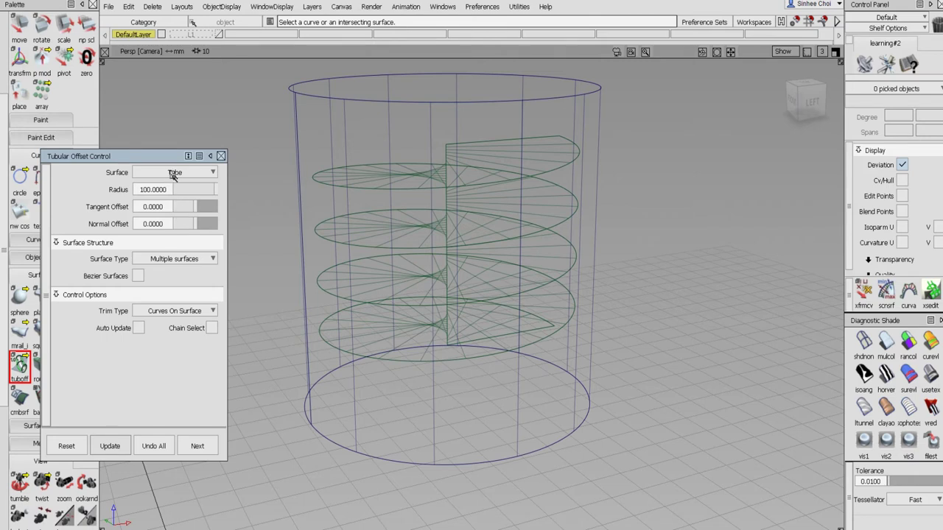
left_click(177, 190)
type("4")
key("Return")
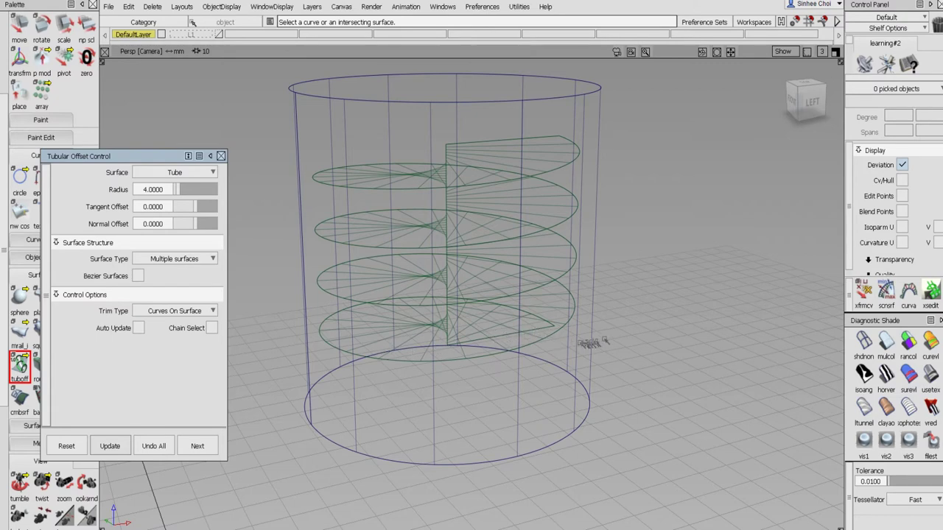
mouse_move(593, 342)
left_mouse_down("alt+shift")
mouse_move(557, 332)
mouse_move(590, 337)
left_mouse_up("alt+shift")
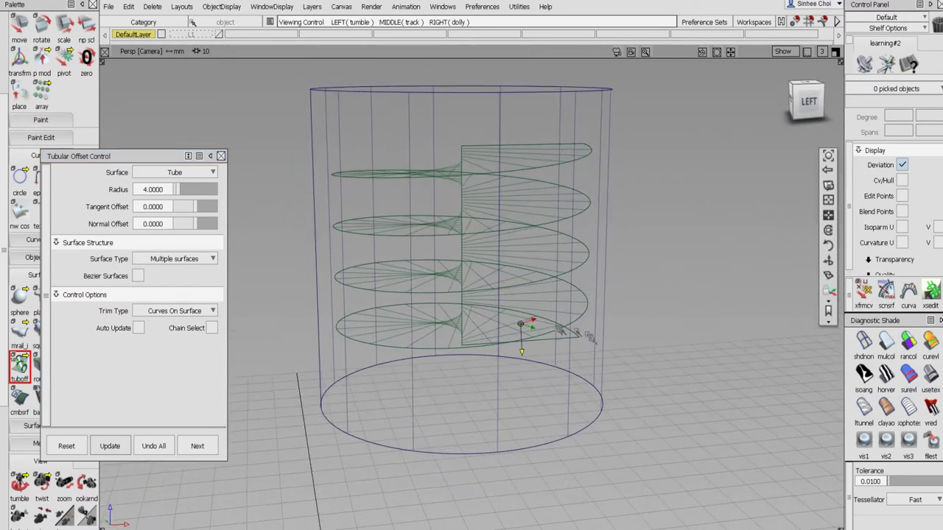
left_click(580, 340)
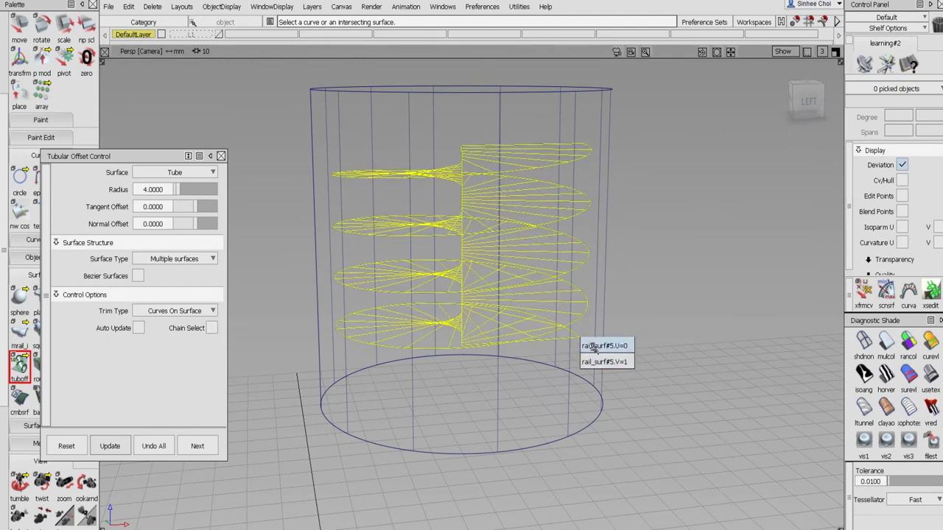
left_click(600, 346)
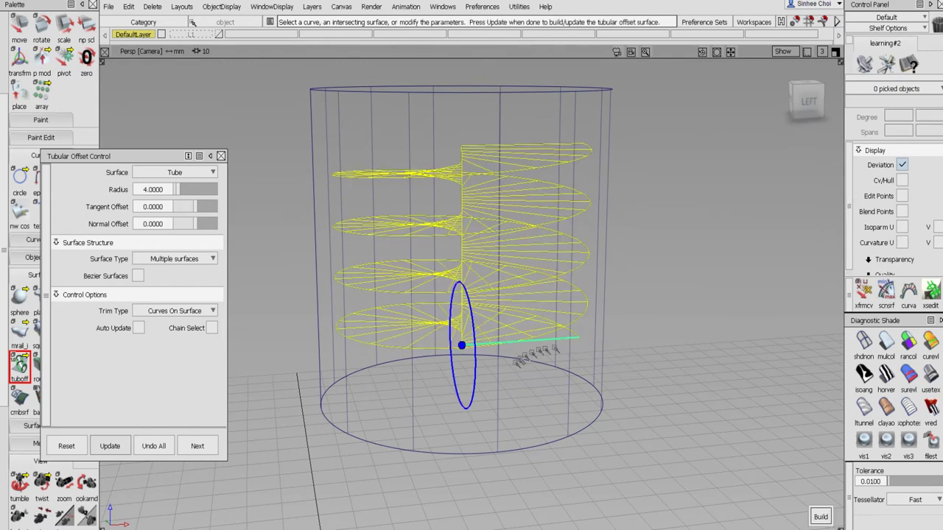
left_click_drag(534, 356, 560, 395, "alt+shift")
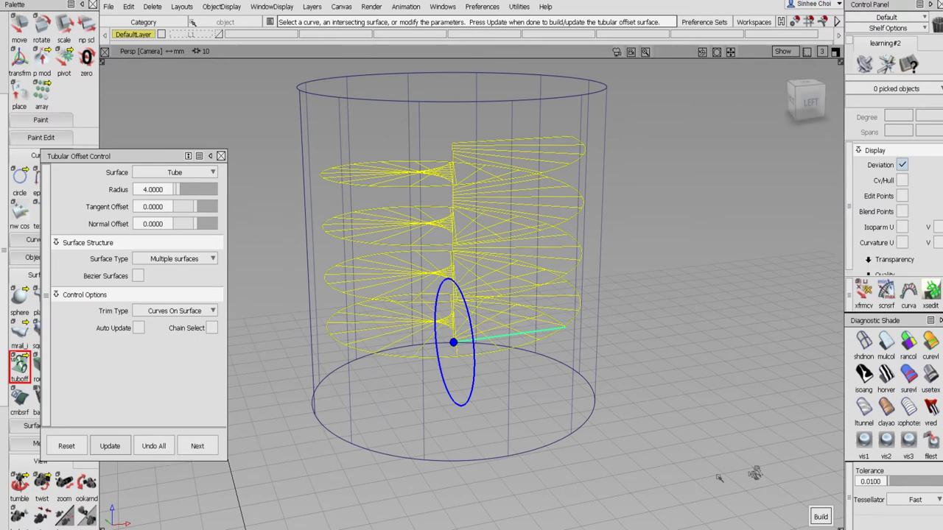
left_click(163, 449)
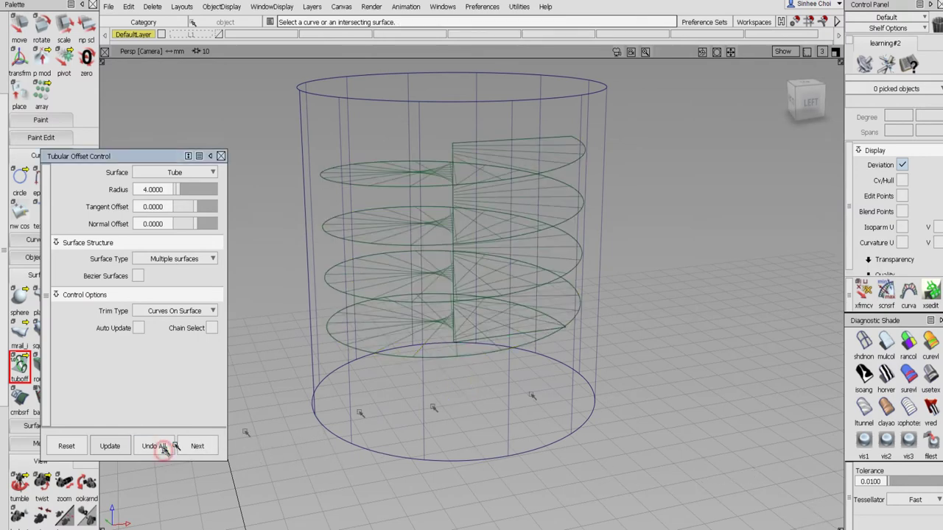
- Select the helical surface's outer spiral edge for the tubular offset and set the radius to 1.5
left_click_drag(572, 326, 446, 360, "alt+shift")
left_click(581, 336)
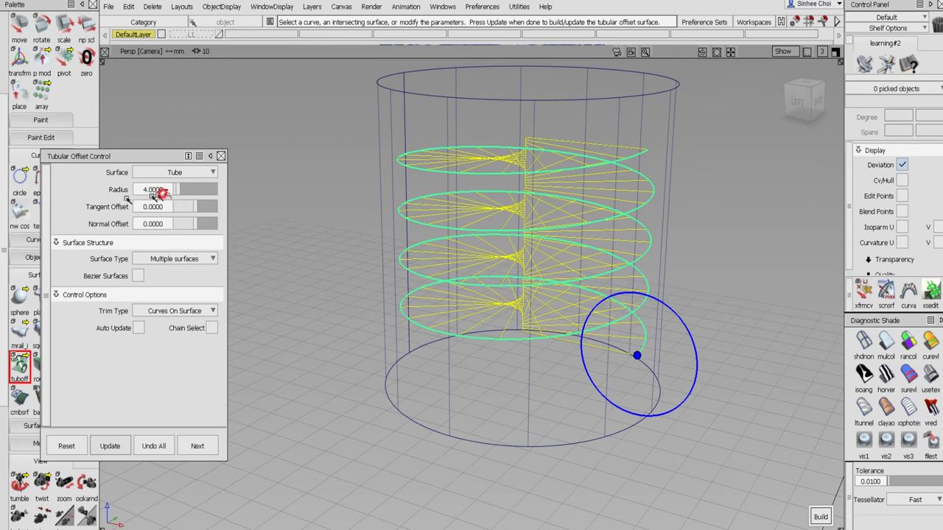
left_click(157, 191)
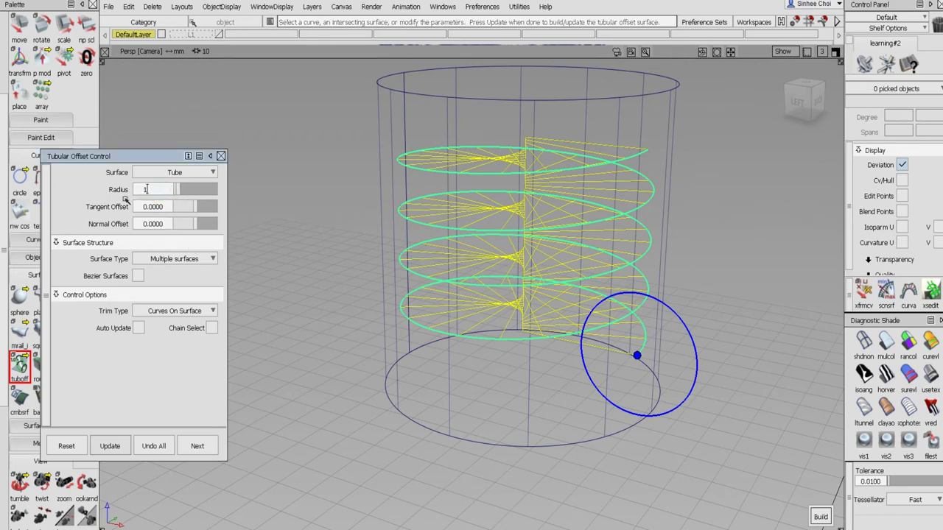
type("1.5")
key("Return")
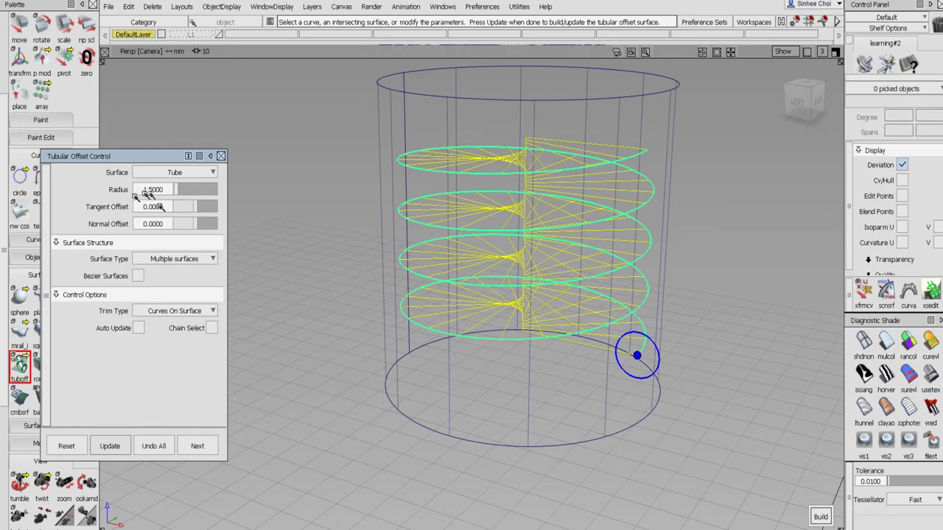
- Build the tube surface along the outer helical edge and look it over against the cylinder
left_click_drag(342, 255, 457, 225, "alt+shift")
left_click_drag(651, 305, 597, 320, "alt+shift")
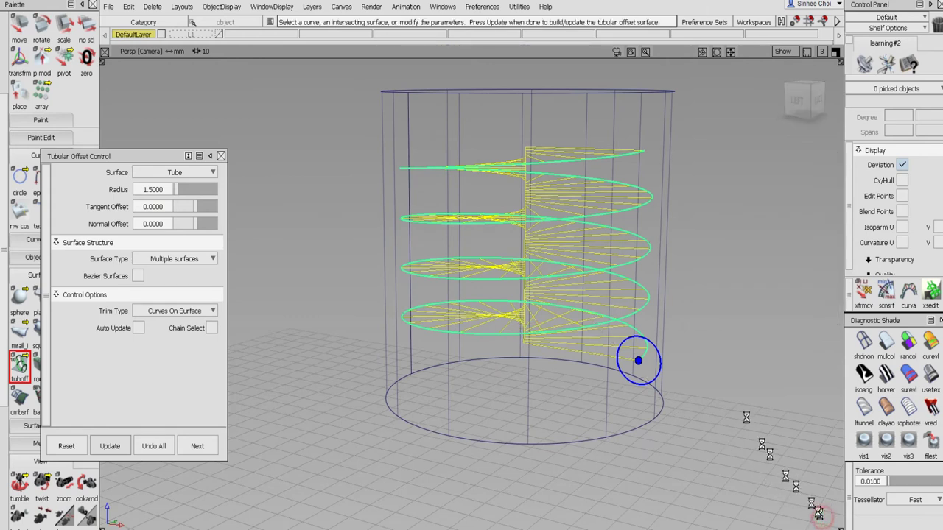
left_click(648, 365)
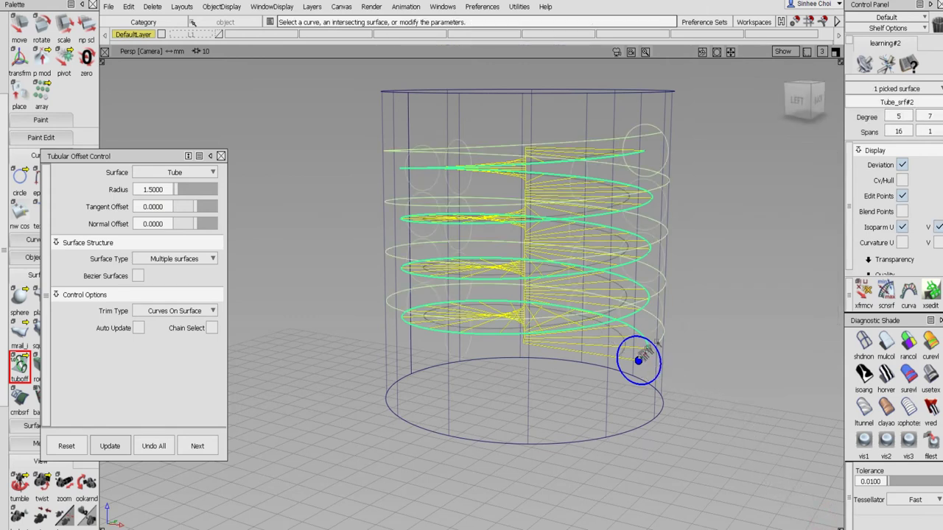
left_click_drag(715, 326, 659, 327, "alt+shift")
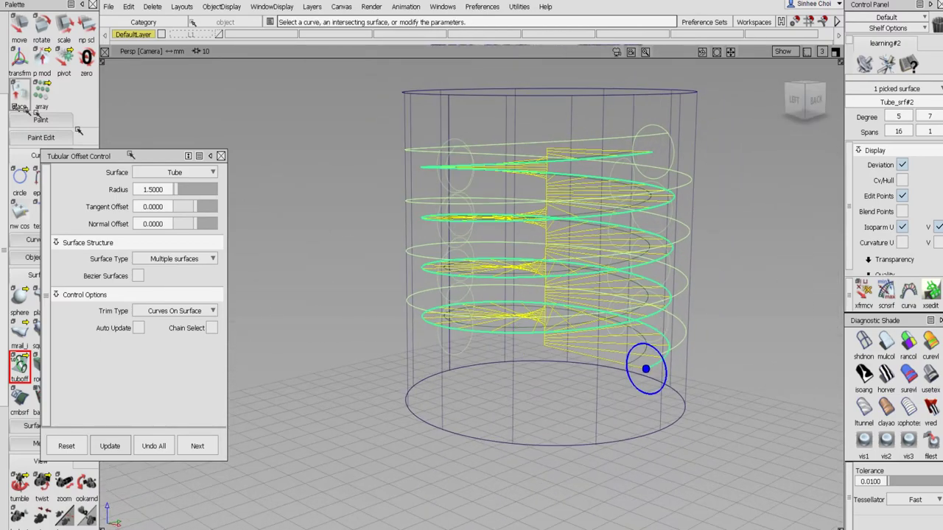
- Leave the tubular offset with nothing picked and hide the helical rail surface
left_click(3, 56)
left_click(20, 46)
left_click(42, 47)
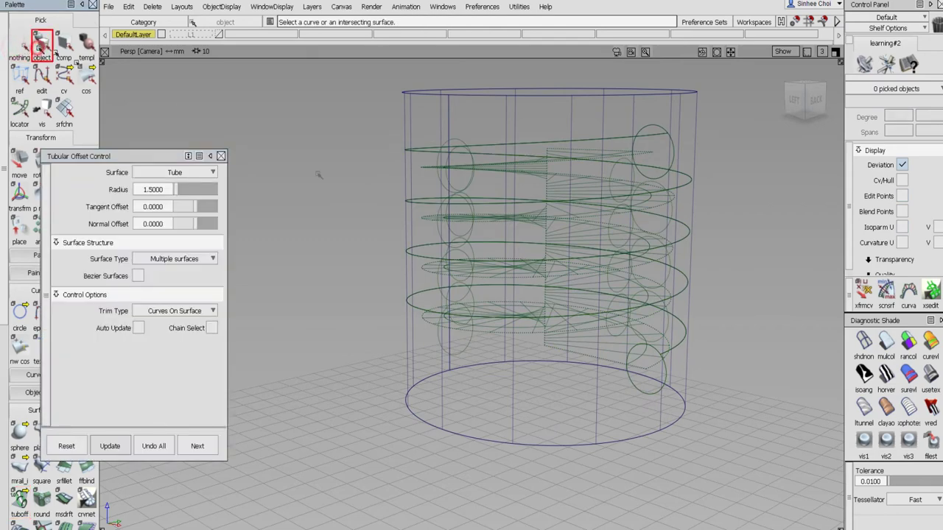
left_click(559, 344)
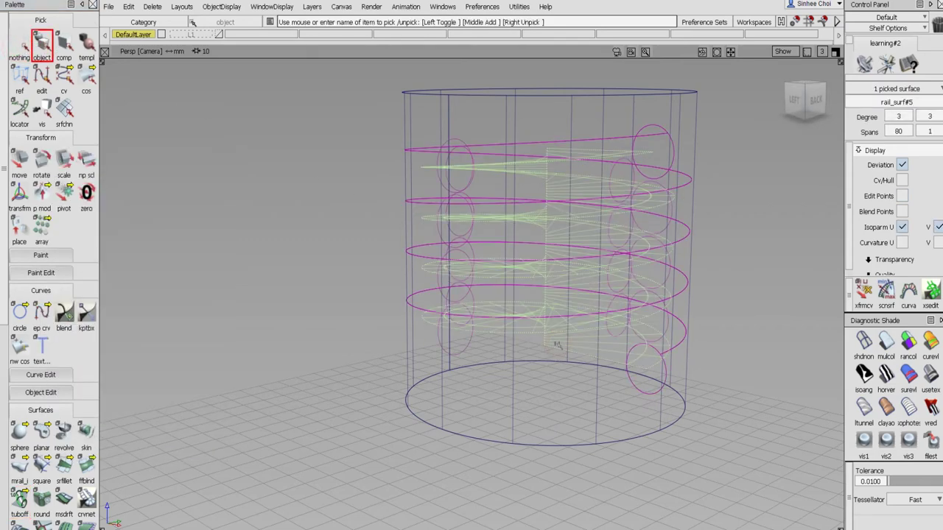
left_click(233, 7)
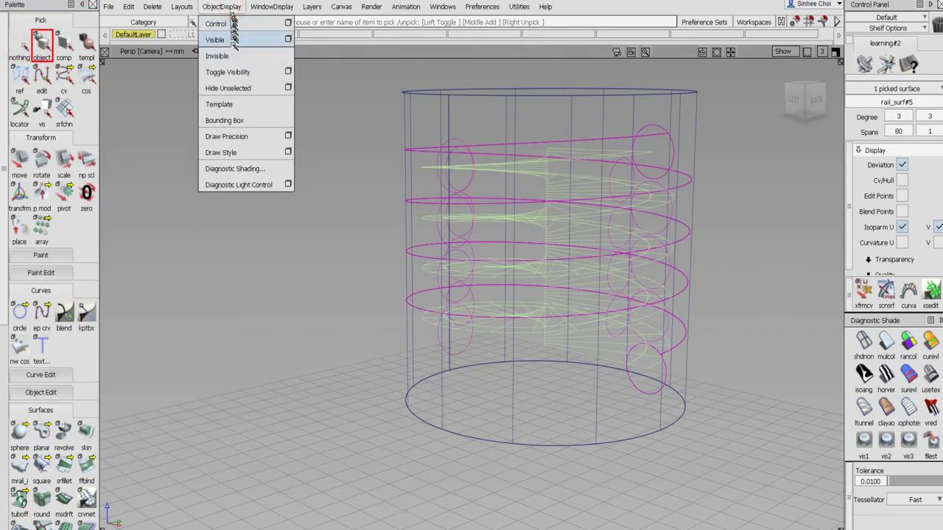
left_click(235, 55)
left_click_drag(549, 234, 444, 273, "alt+shift")
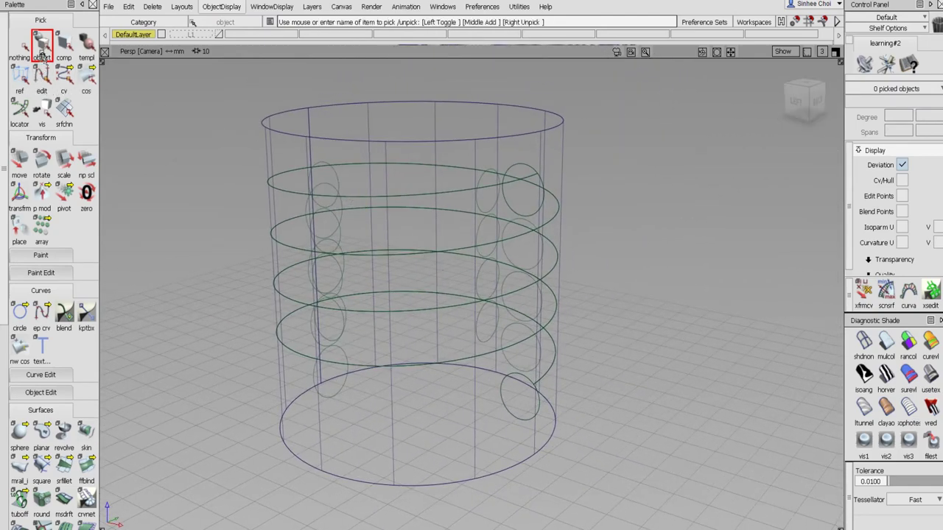
- Check where the tube meets the cylinder wall using textured and clay shading, then restore the unshaded wireframe
left_click(42, 45)
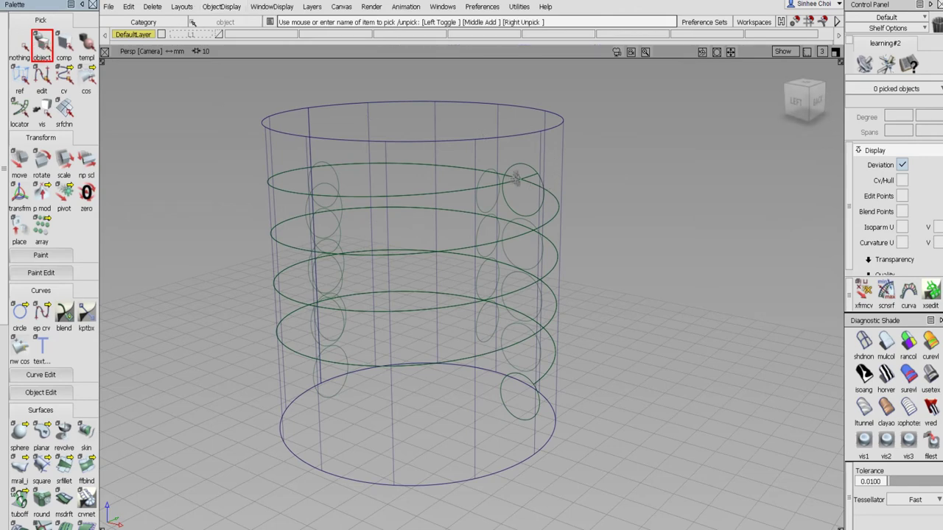
left_click(518, 165)
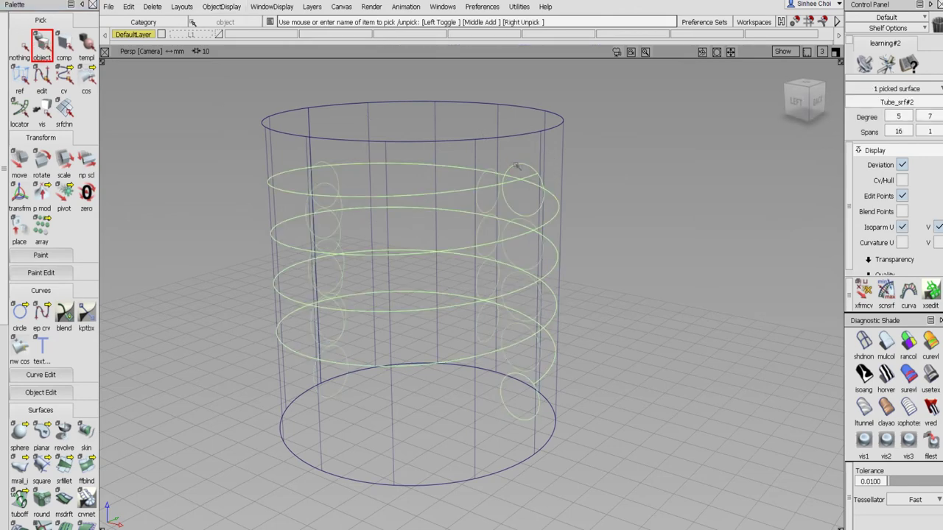
left_click(517, 167)
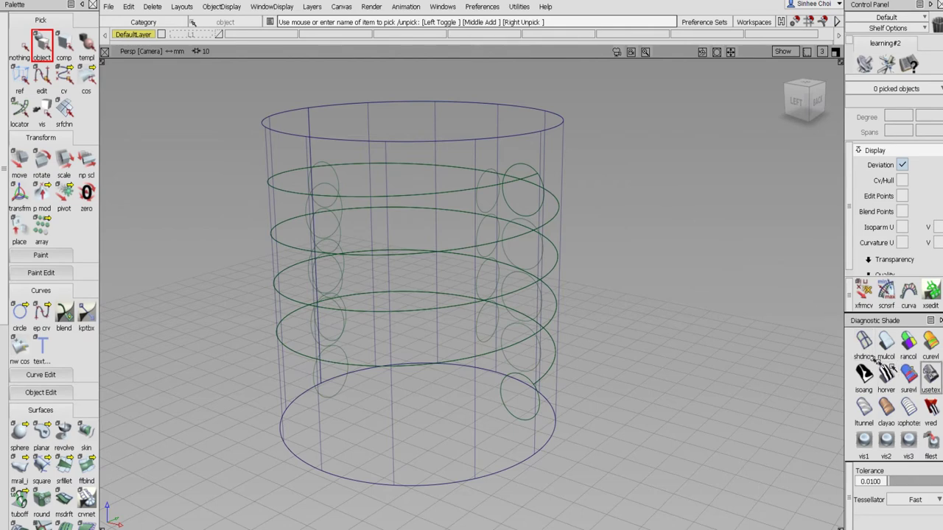
left_click(929, 372)
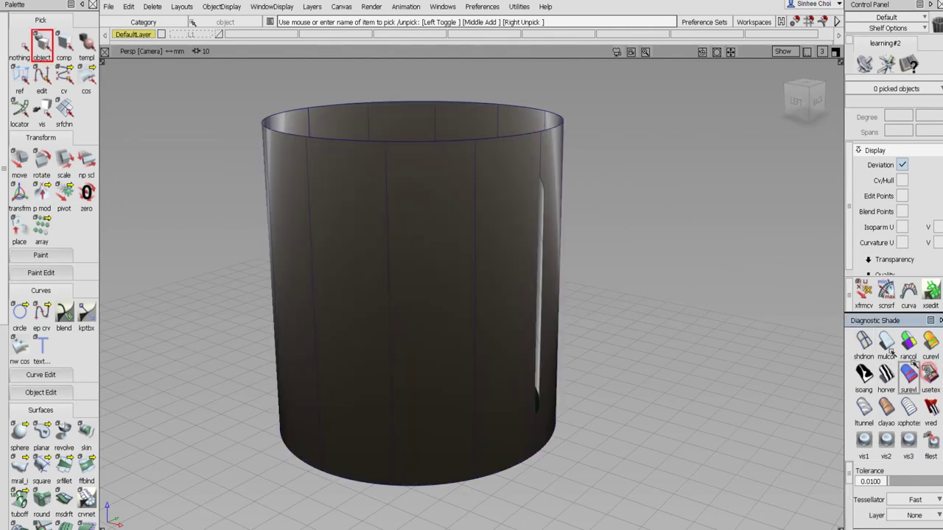
left_click(885, 408)
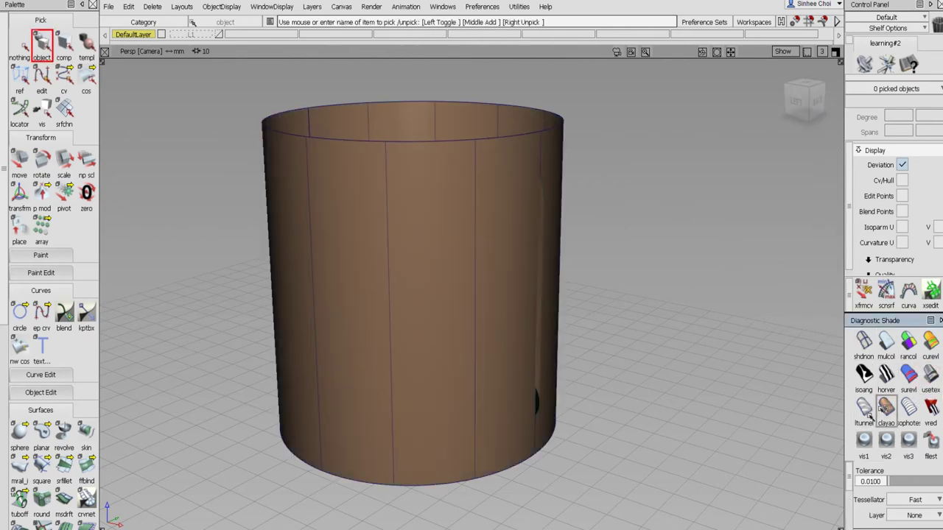
left_click(863, 340)
left_click_drag(712, 292, 721, 302, "alt+shift")
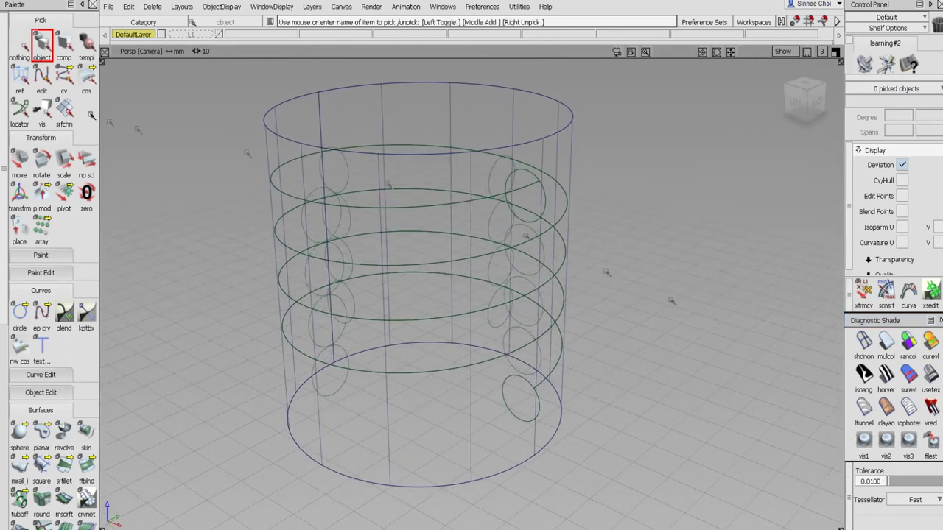
- Intersect the helical tube with the cylinder to create curves-on-surface along the thread
left_click(42, 46)
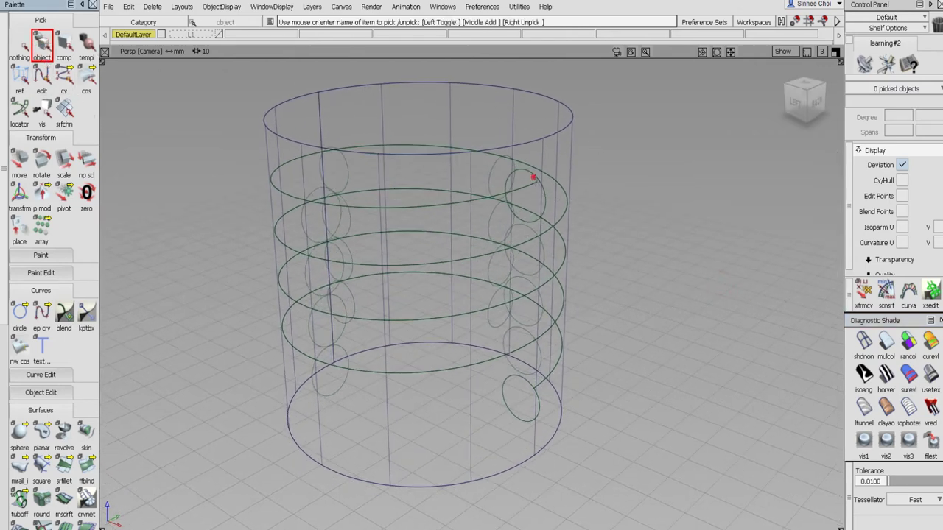
left_click(532, 176)
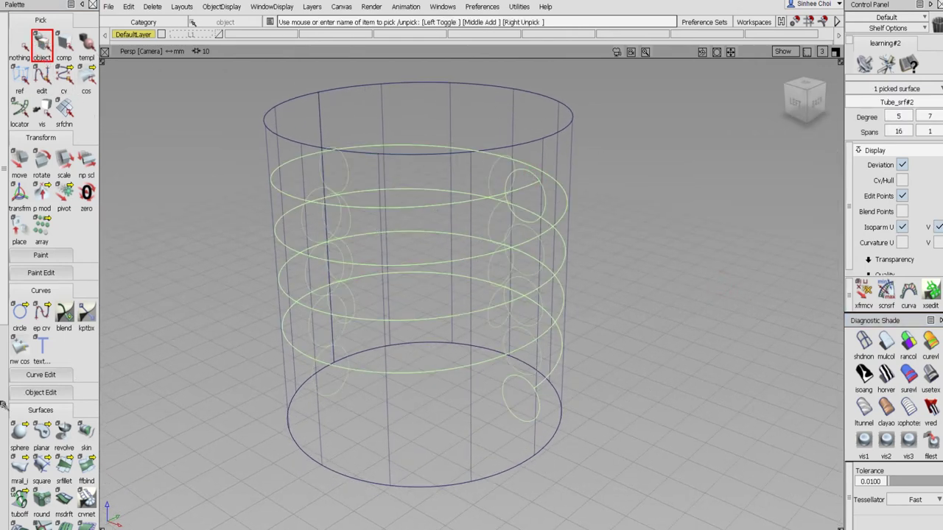
scroll(4, 407, "down", 5)
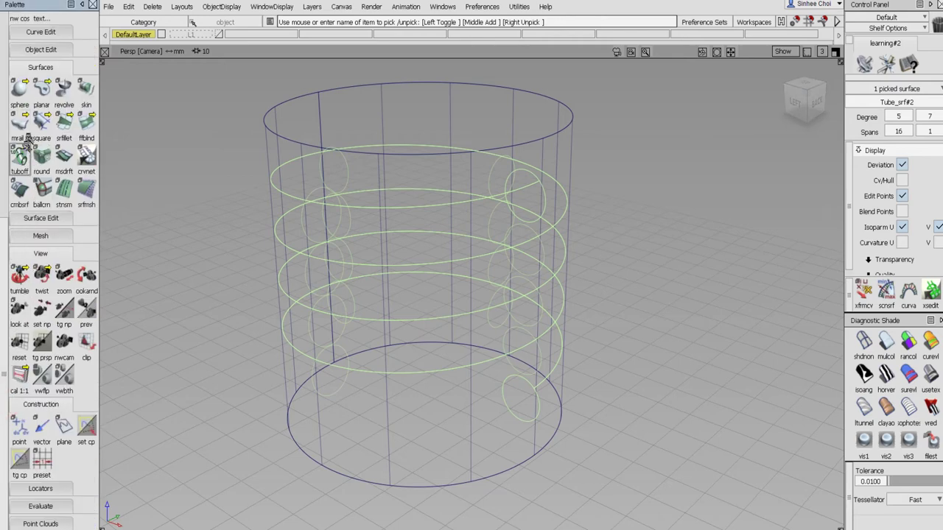
left_click(23, 219)
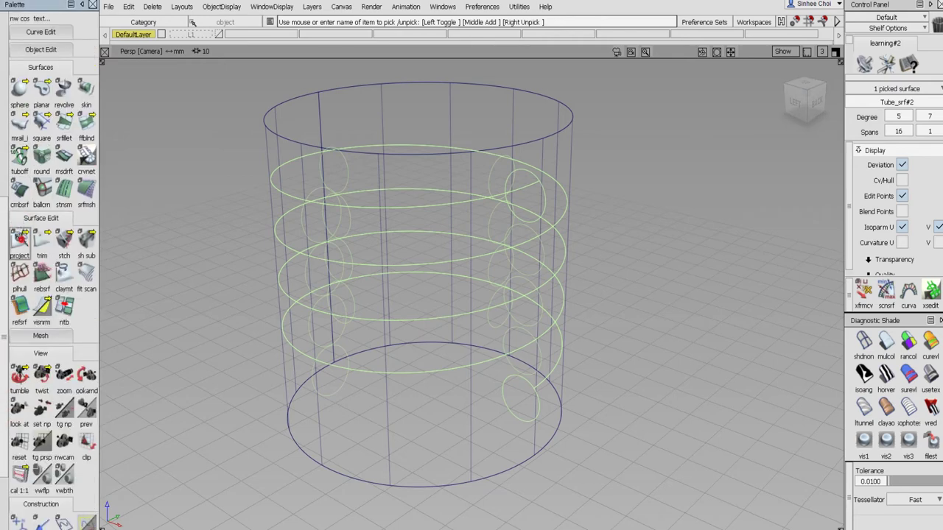
left_click_drag(21, 240, 64, 245)
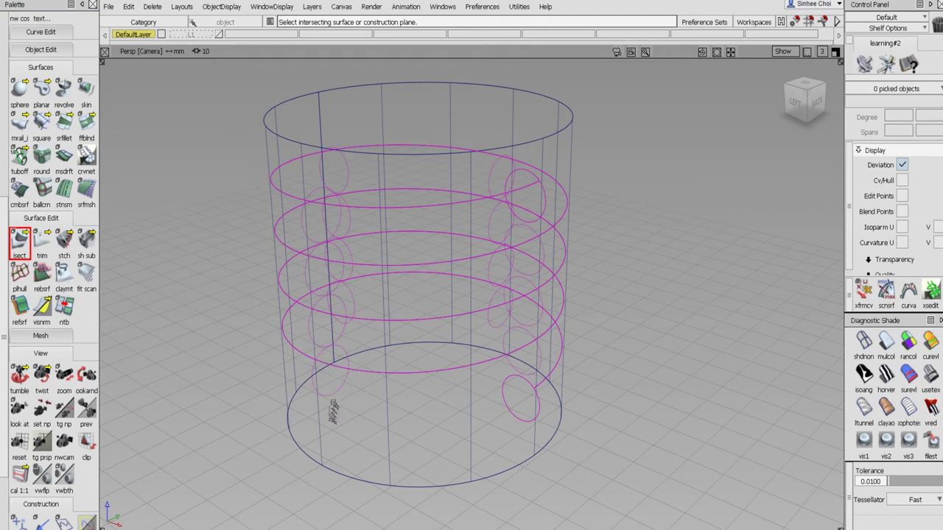
left_click_drag(334, 414, 570, 391, "alt+shift")
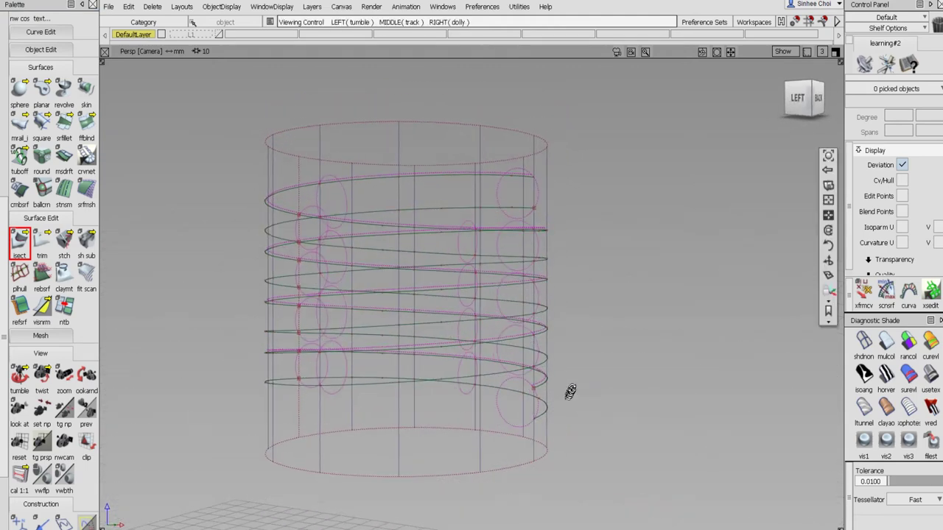
- Examine the spiral intersection curves on the cylinder in clay and multi-color shading, then switch shading off
left_click(885, 407)
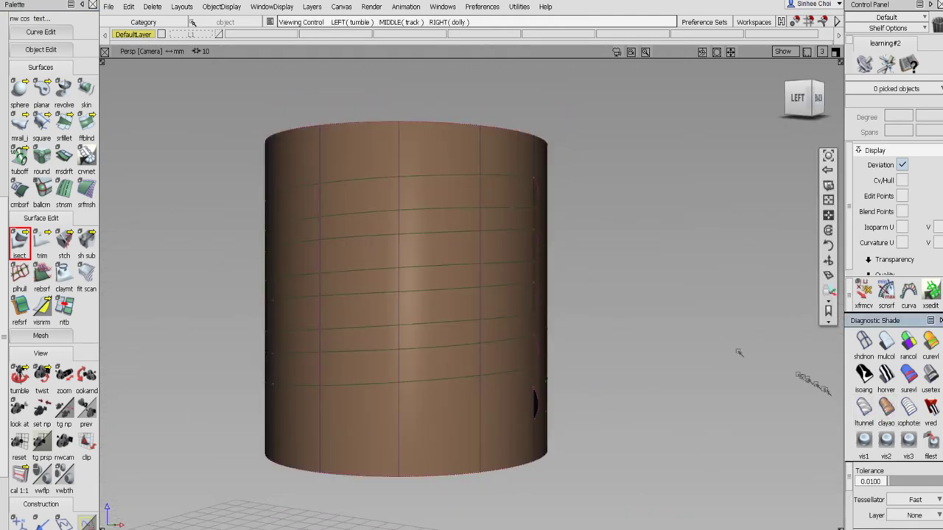
mouse_move(739, 353)
left_mouse_down("alt+shift")
mouse_move(715, 341)
mouse_move(558, 354)
mouse_move(326, 402)
mouse_move(253, 400)
mouse_move(358, 448)
mouse_move(583, 402)
mouse_move(559, 412)
left_mouse_up("alt+shift")
left_click(886, 341)
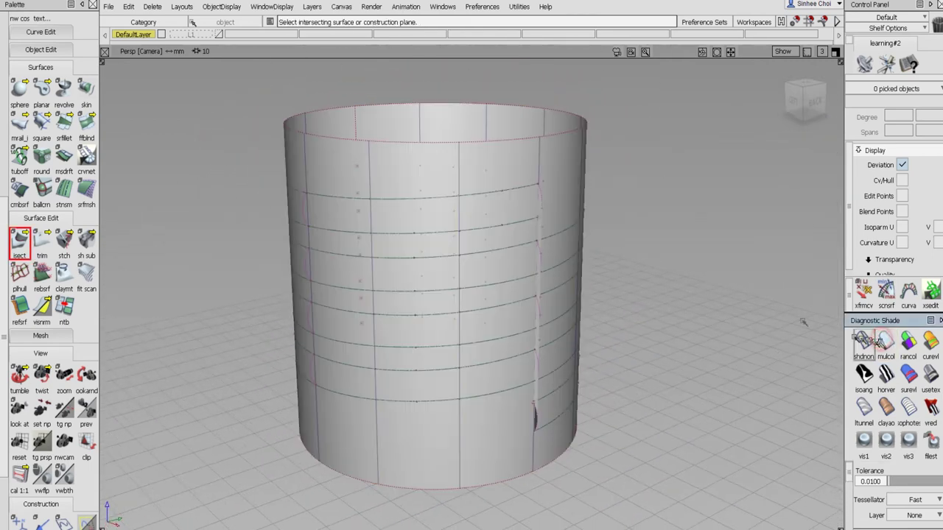
left_click(863, 340)
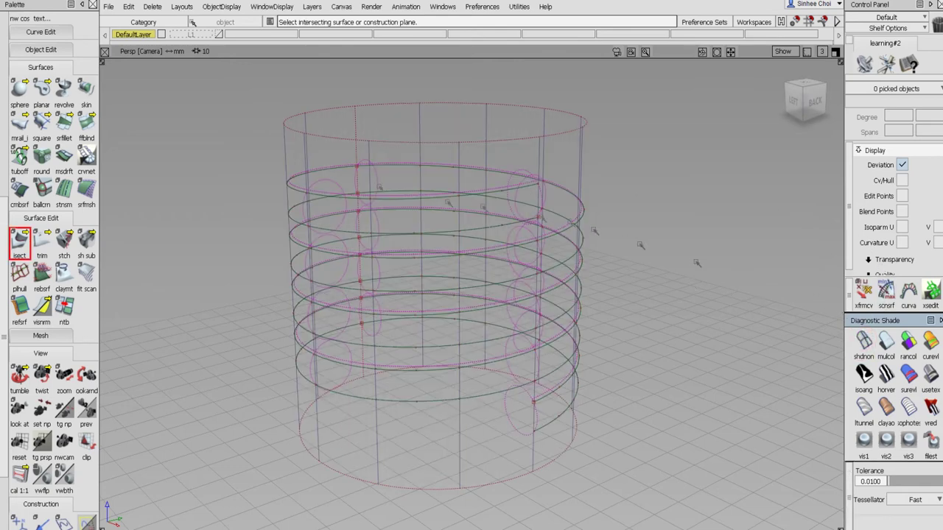
left_click_drag(375, 216, 225, 160, "alt+shift")
scroll(6, 38, "up", 5)
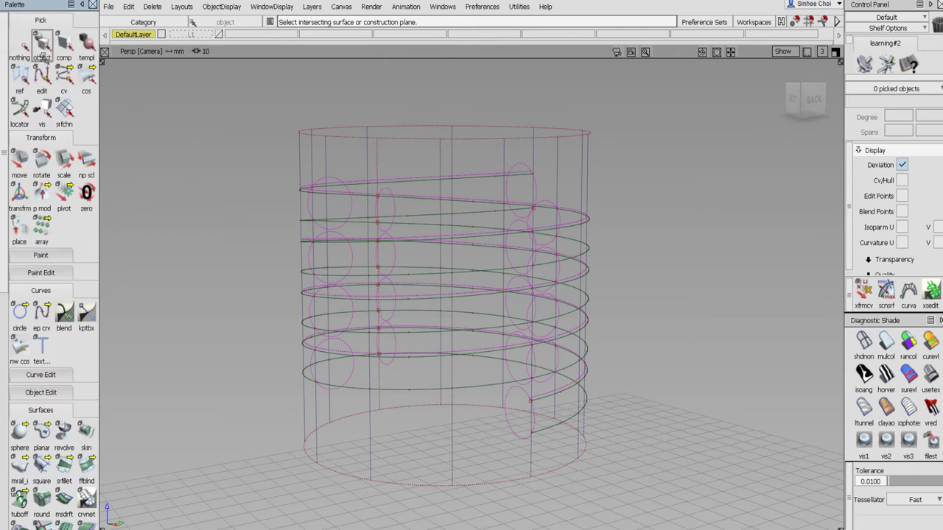
- Turn on the control vertex and hull display for the helical tube, leaving nothing picked
left_click(22, 43)
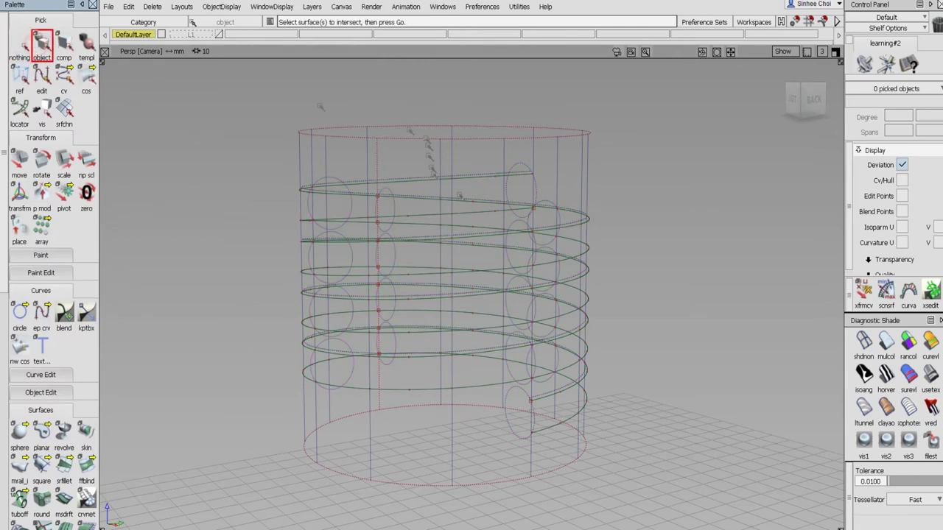
left_click(508, 183)
left_click(899, 180)
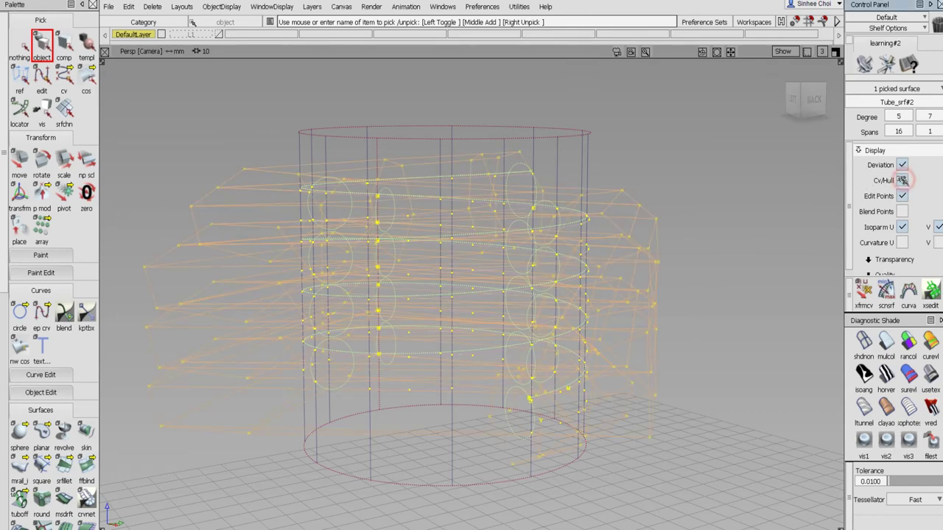
left_click(11, 47)
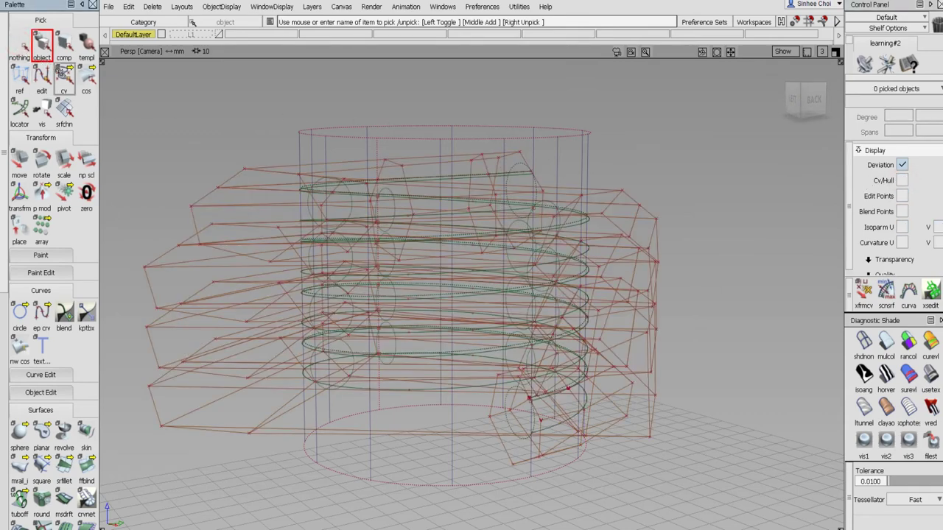
- Pick the outermost cross-section hulls at the upper and lower ends of the helical tube
left_click_drag(65, 78, 109, 78)
mouse_move(549, 138)
left_mouse_down("alt+shift")
mouse_move(573, 153)
mouse_move(558, 155)
left_mouse_up("alt+shift")
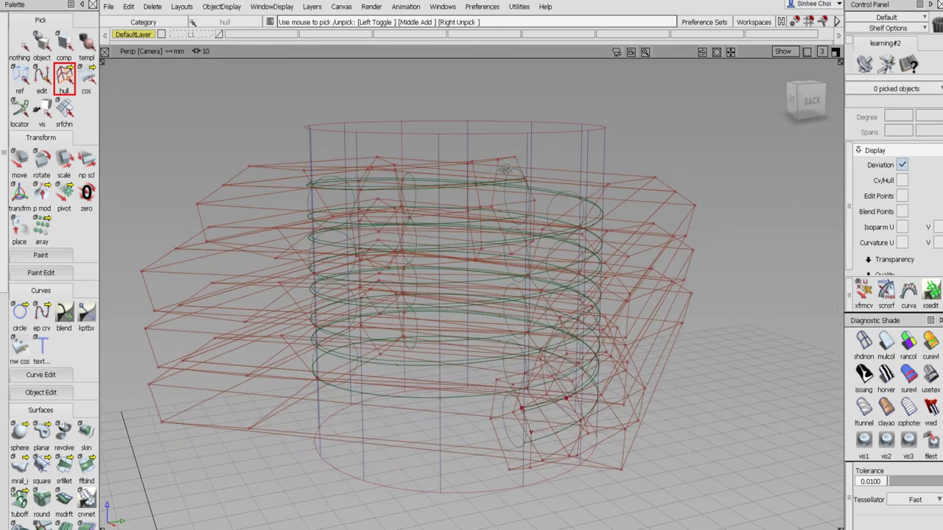
left_click_drag(506, 169, 521, 157, "alt+shift")
left_click(517, 159)
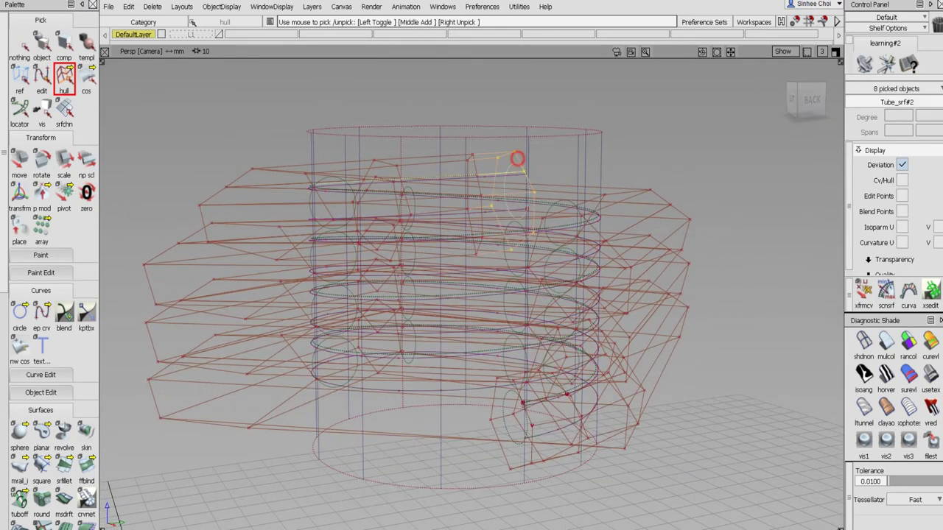
left_click_drag(610, 337, 523, 440, "alt+shift")
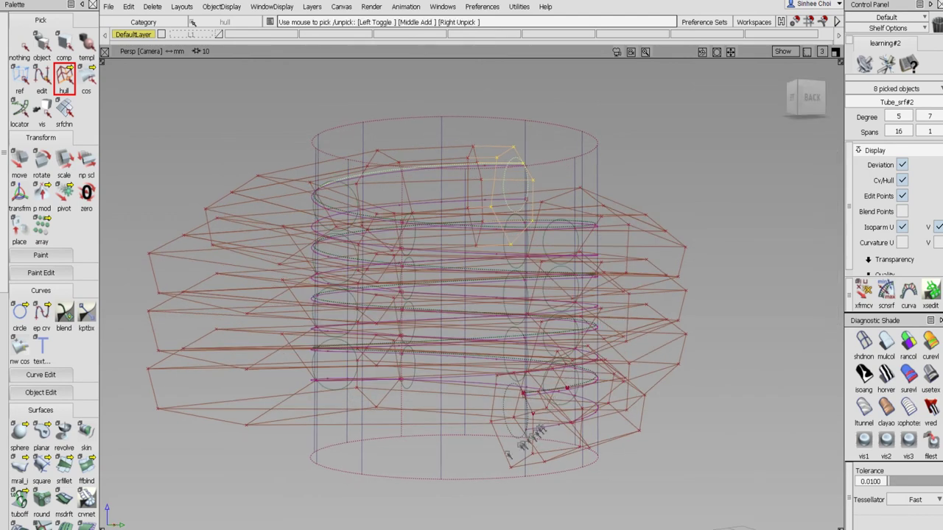
left_click(505, 449)
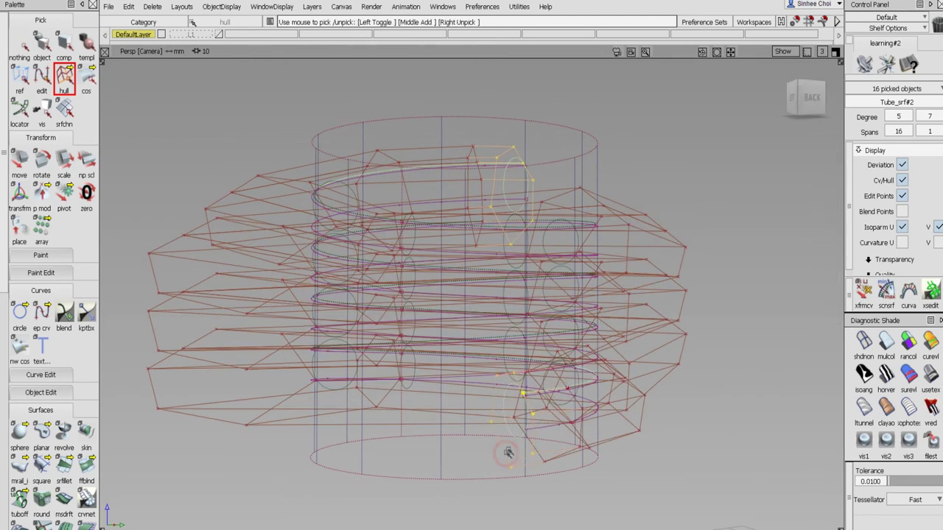
- Move both picked end hulls horizontally inward past the cylinder wall in the four-view layout, ending in the full perspective view
left_click(835, 52)
middle_click_drag(414, 138, 423, 176, "alt+shift")
right_click_drag(425, 179, 415, 214, "alt+shift")
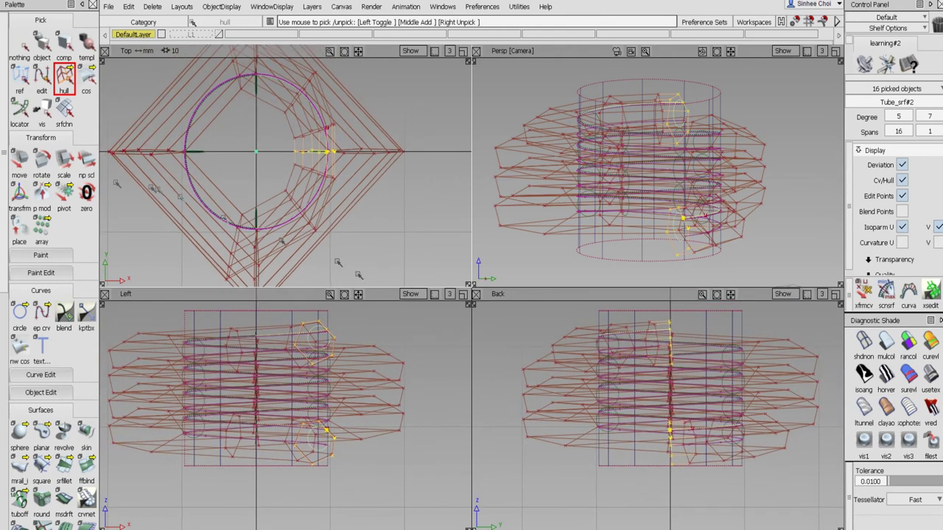
left_click(20, 164)
left_click(399, 213)
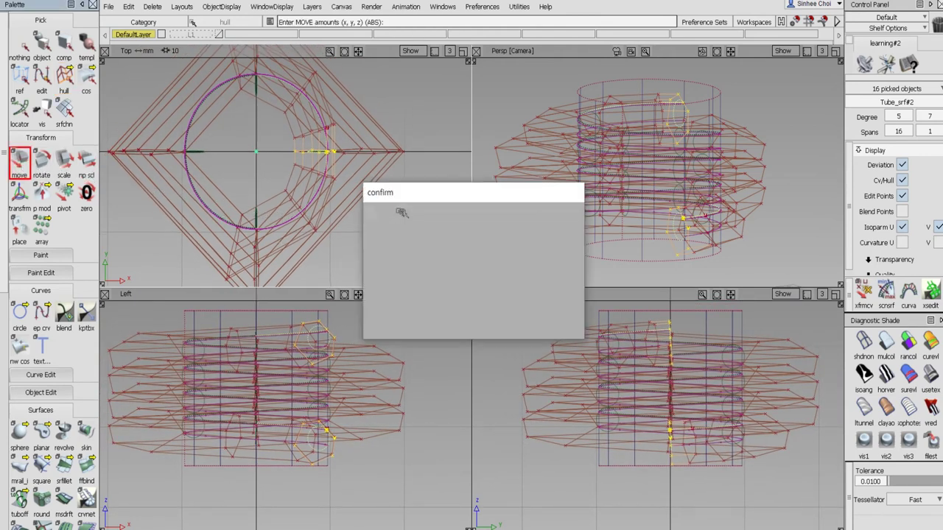
left_click(414, 313)
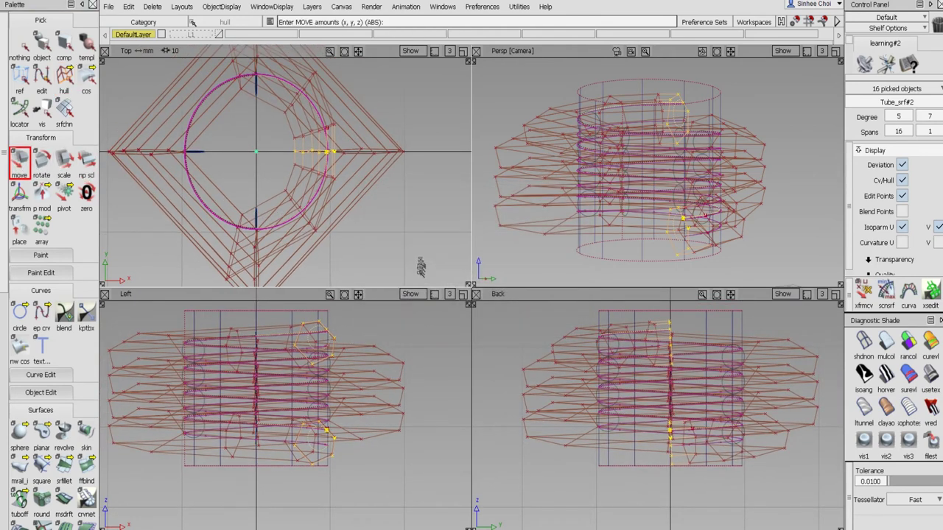
middle_click_drag(421, 268, 397, 256)
left_click(835, 51)
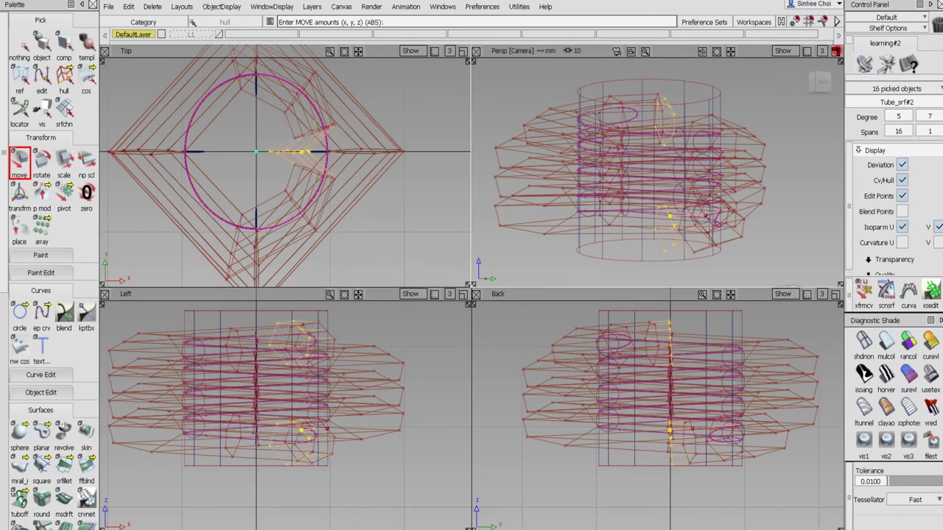
left_click(835, 51)
left_click(834, 50)
left_click_drag(625, 132, 581, 194, "alt+shift")
- Turn off the control vertex and hull display for the reshaped tube and leave nothing picked
left_click(23, 45)
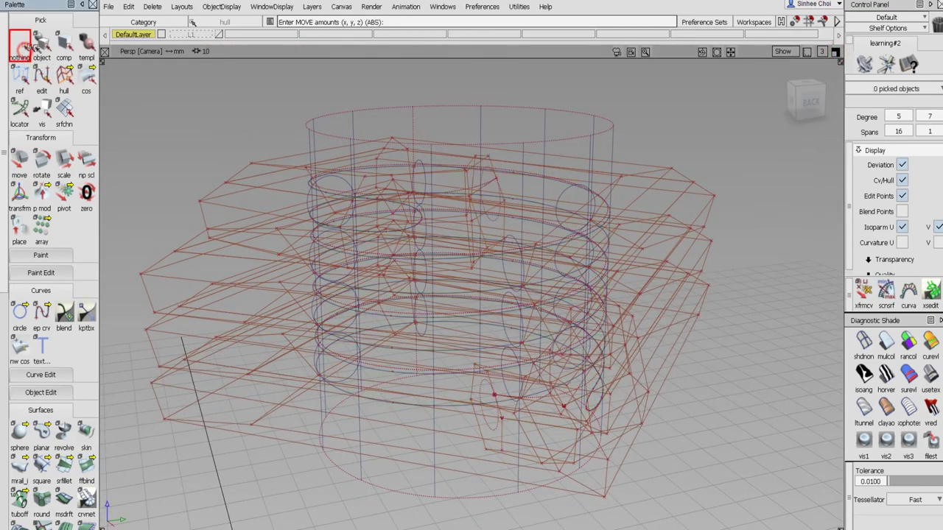
left_click(42, 44)
left_click(258, 153)
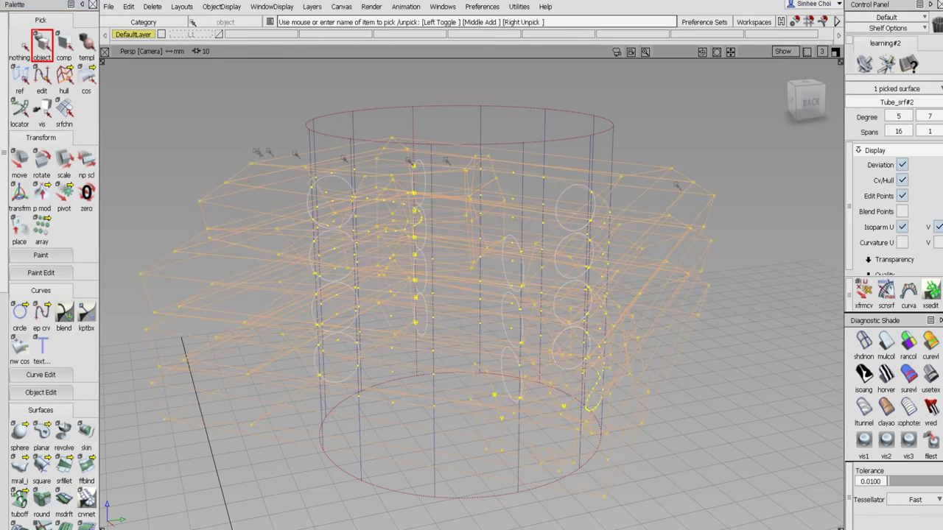
left_click(903, 180)
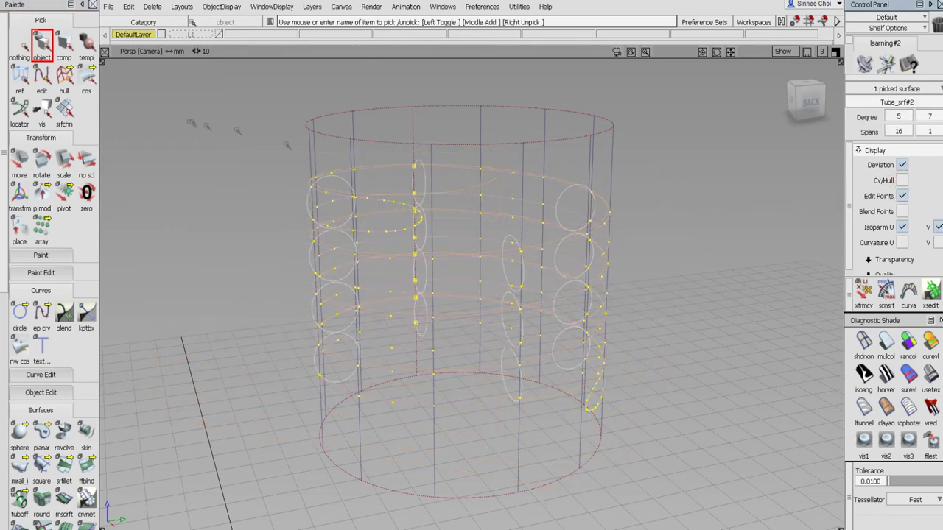
left_click(22, 47)
left_click(42, 45)
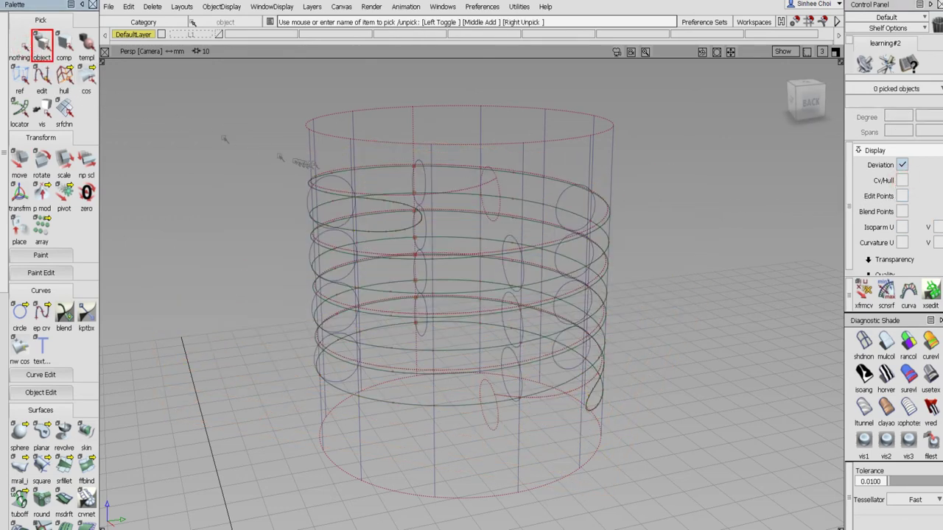
- Trim the helical tube along its intersection curve, keeping only the thread portion outside the cylinder
left_click_drag(325, 160, 394, 168, "alt+shift")
left_click_drag(444, 195, 516, 210, "alt+shift")
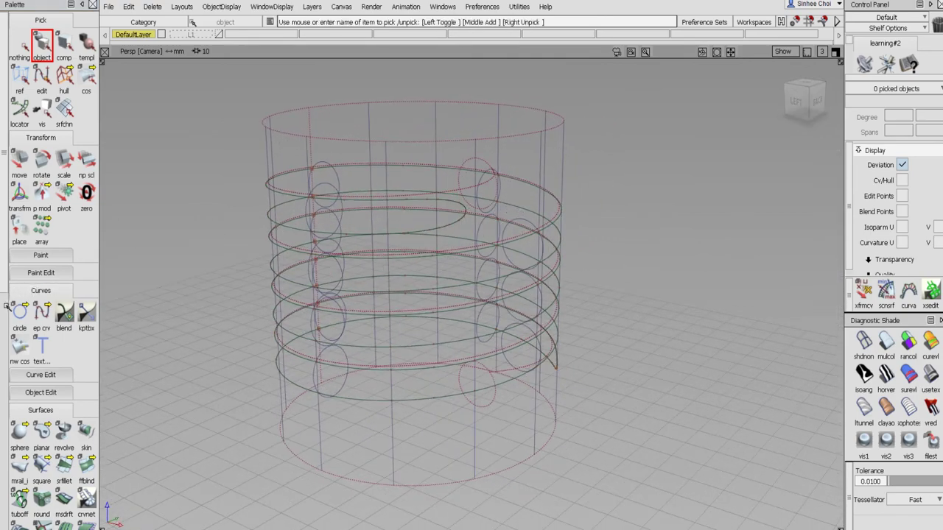
scroll(5, 306, "down", 5)
left_click_drag(288, 248, 530, 247, "alt+shift")
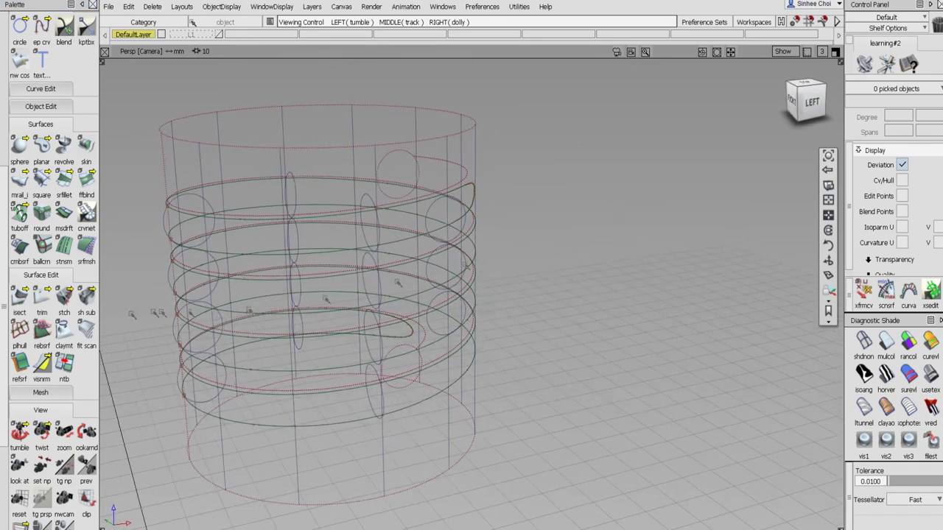
left_click(42, 300)
left_click(328, 236)
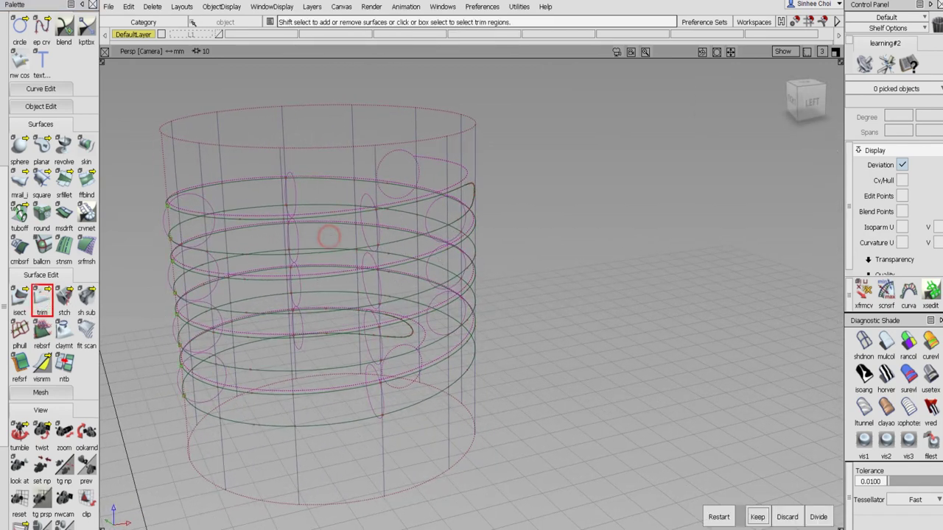
left_click(329, 235)
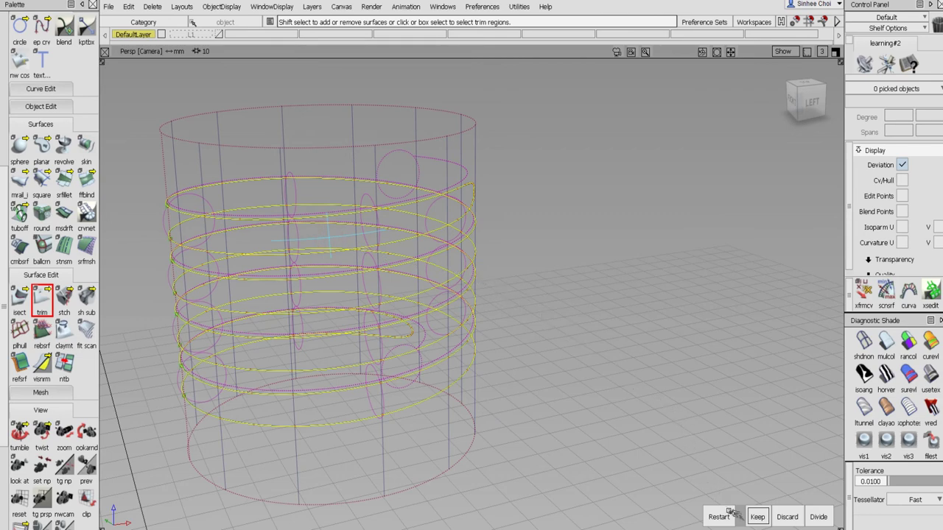
left_click(758, 518)
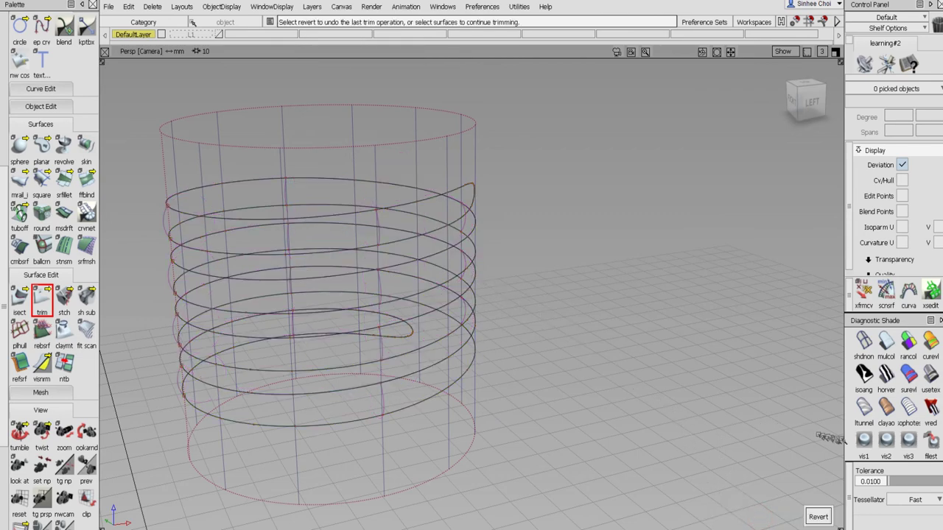
- Trim the cylinder along the thread outline, keeping the wall regions above, between and below the thread turns
mouse_move(781, 383)
left_mouse_down("alt+shift")
mouse_move(631, 324)
mouse_move(432, 364)
mouse_move(469, 300)
mouse_move(617, 358)
mouse_move(586, 369)
left_mouse_up("alt+shift")
left_click_drag(843, 375, 741, 341, "alt+shift")
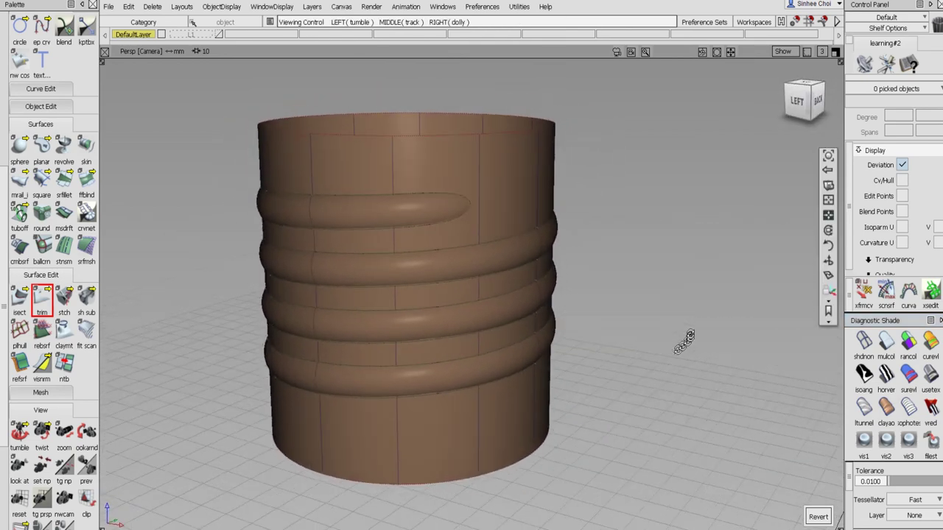
left_click(518, 179)
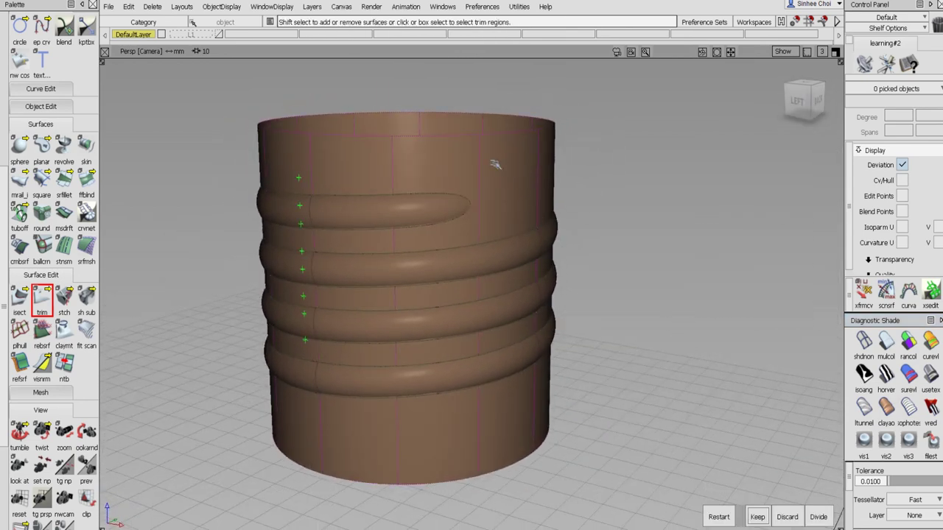
left_click(492, 164)
left_click_drag(496, 221, 468, 271, "alt+shift")
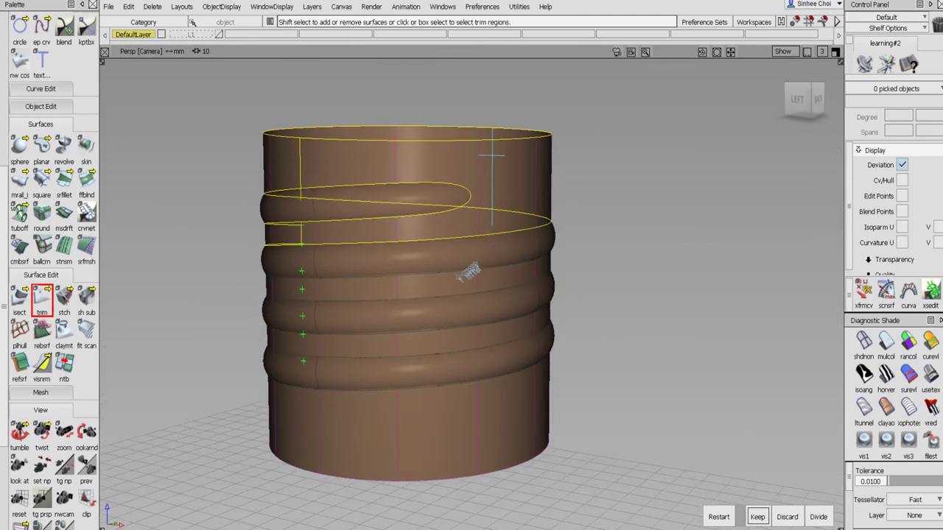
left_click(455, 283)
left_click_drag(509, 341, 514, 320, "alt+shift")
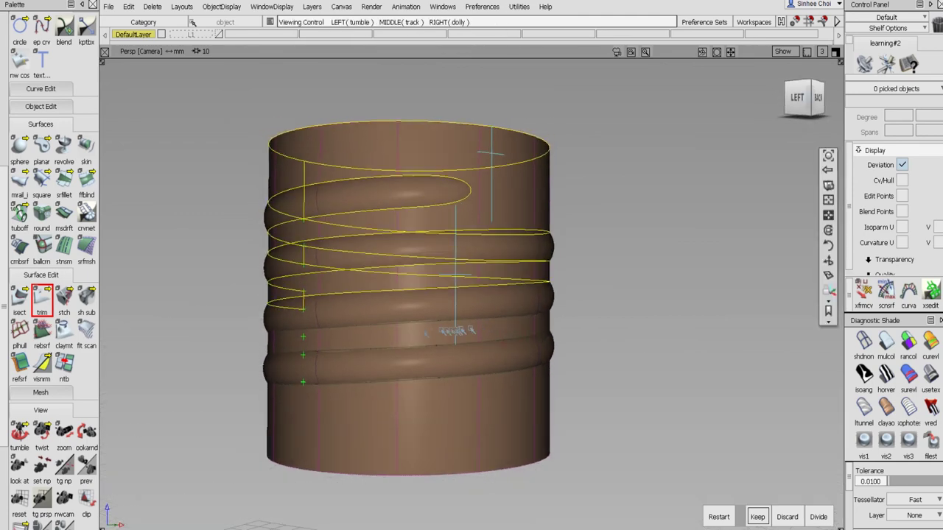
left_click(420, 334)
left_click(440, 425)
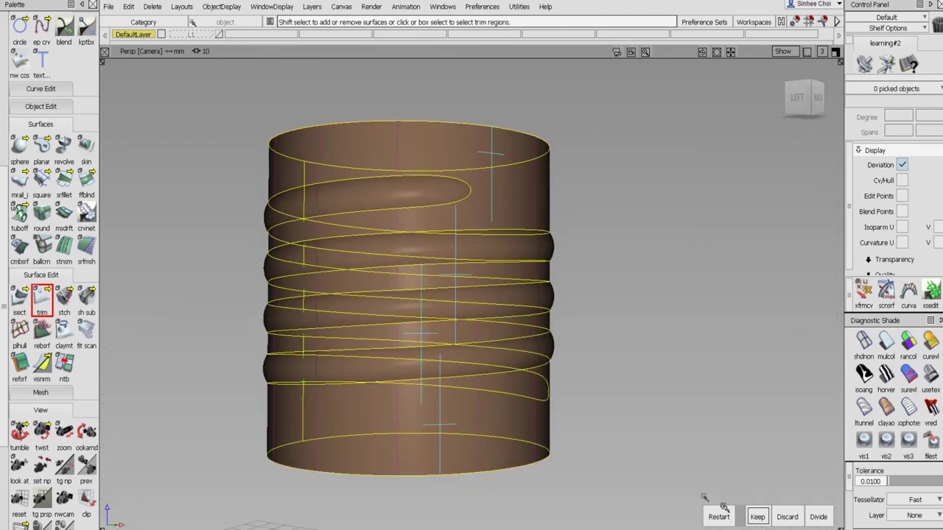
left_click(753, 518)
- Check the trimmed thread from several angles, then pick both the thread and cylinder surfaces and delete them
left_click_drag(644, 331, 712, 380, "alt+shift")
left_click_drag(645, 305, 846, 335, "alt+shift")
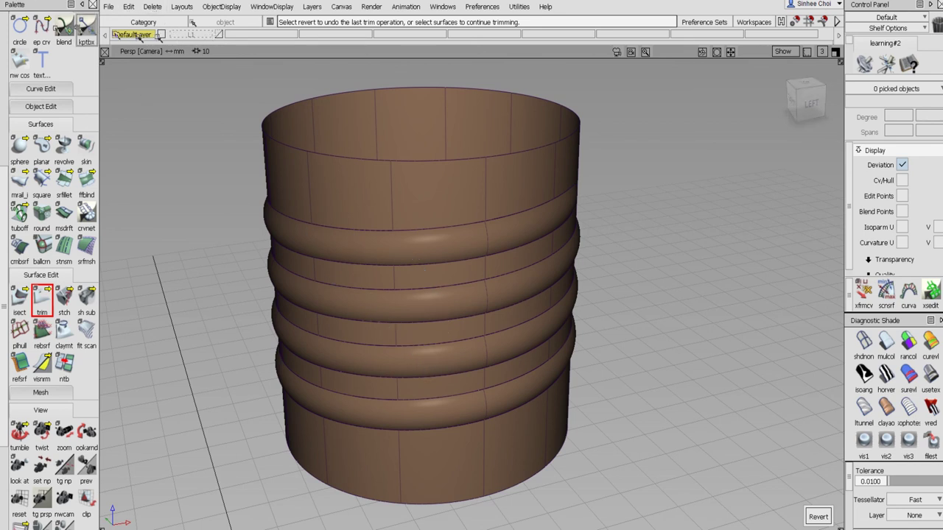
scroll(19, 30, "up", 5)
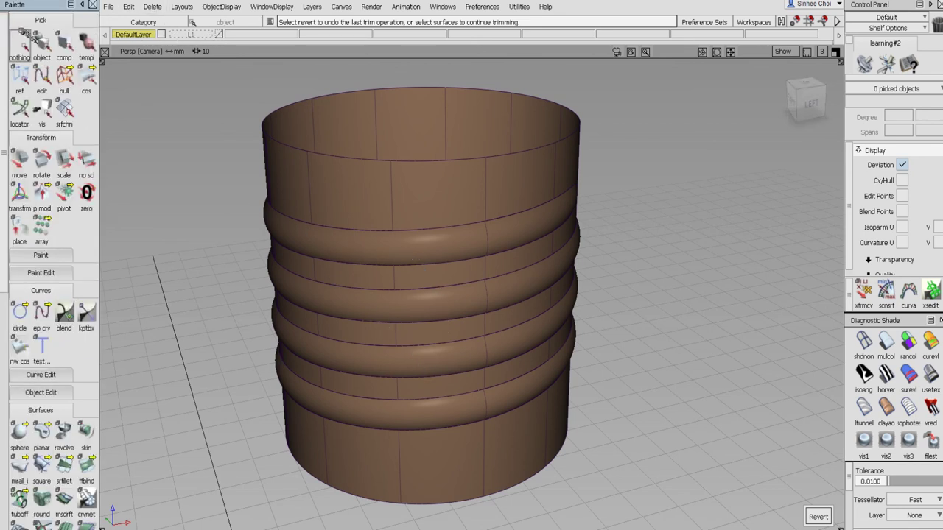
left_click(42, 44)
left_click_drag(186, 101, 648, 476)
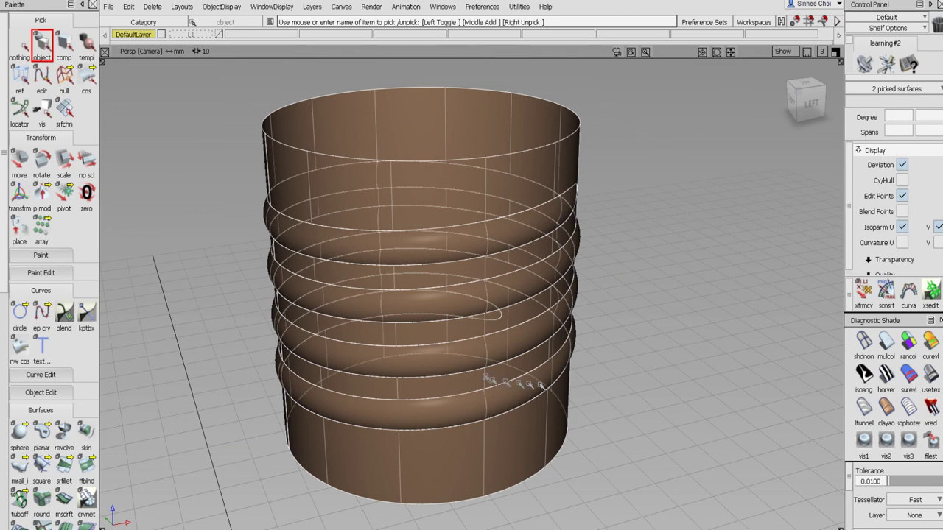
key("Delete")
- Show layer L1 with the bottle and examine the thread on its neck
left_click(414, 304)
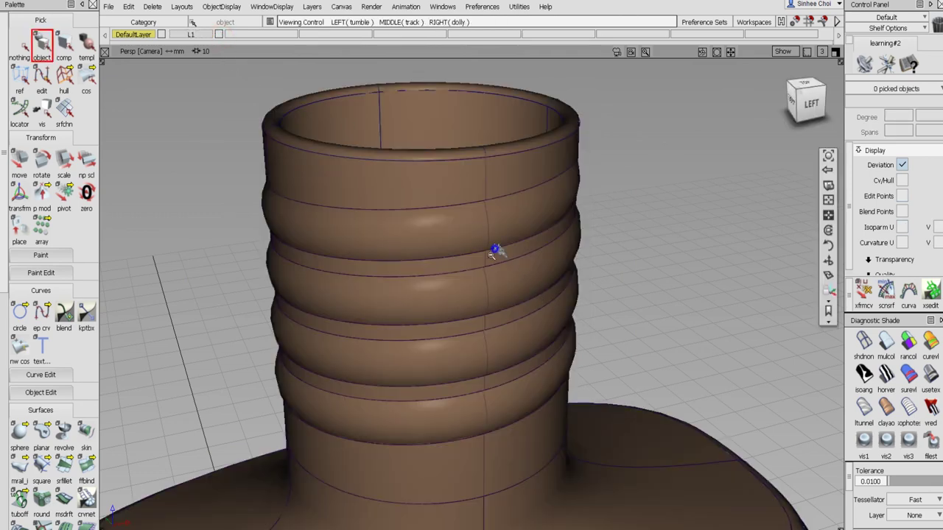
right_click_drag(496, 249, 487, 270, "alt+shift")
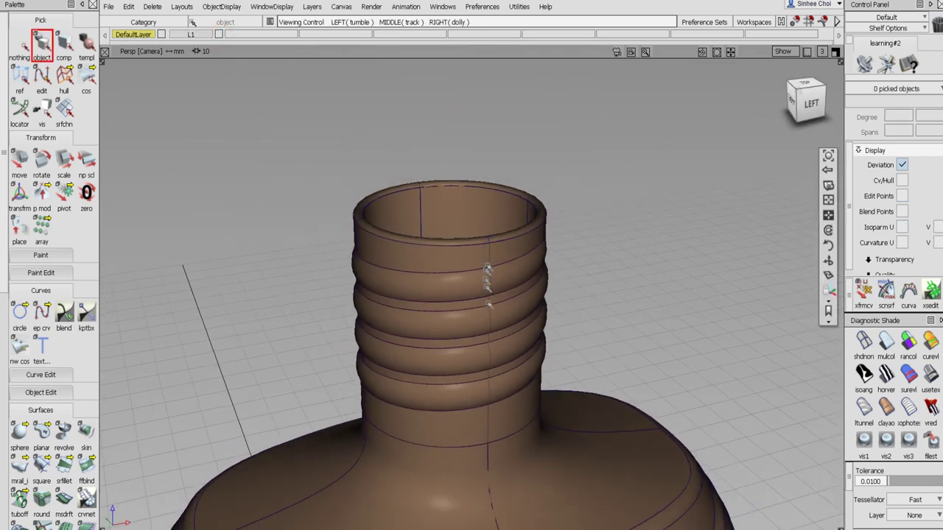
left_click_drag(486, 301, 492, 278, "alt+shift")
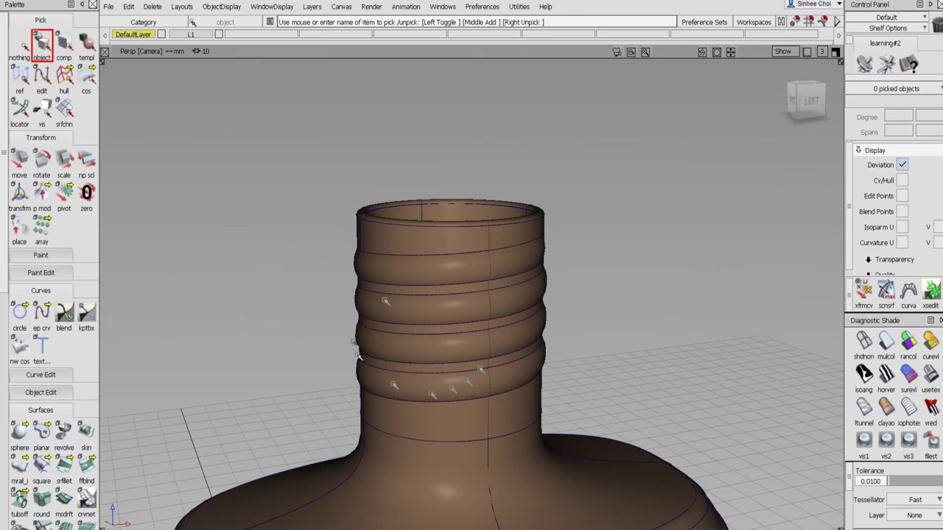